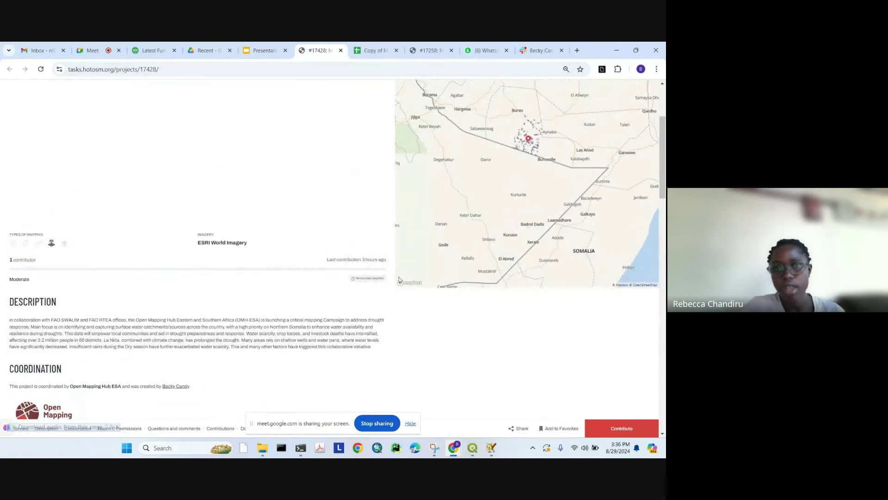
# Open a new browser tab ready for a web search.
pyautogui.scroll(1, 399, 277)
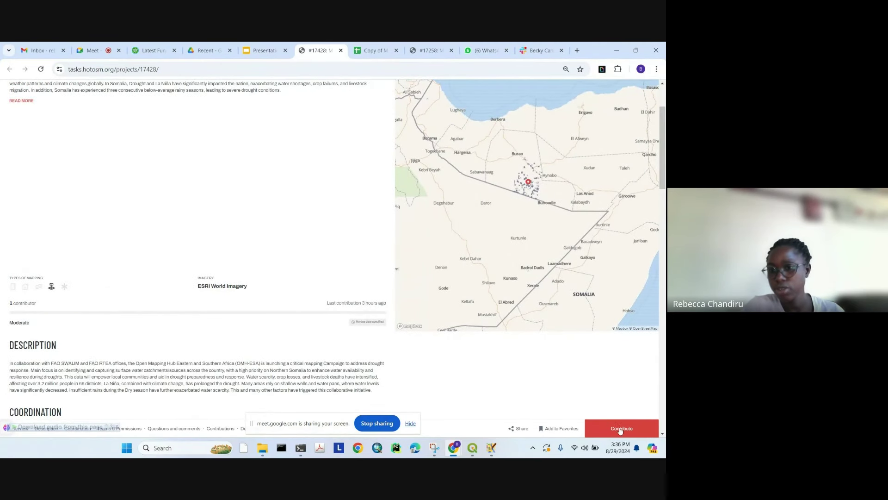
pyautogui.click(577, 51)
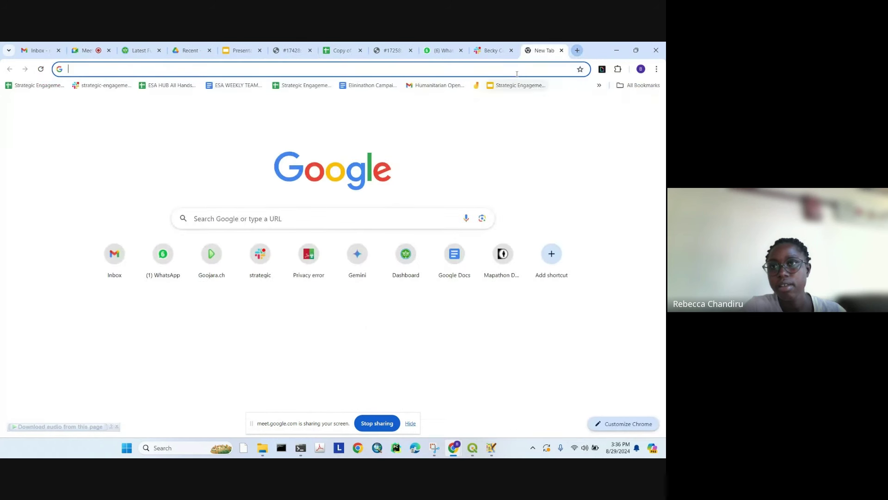
pyautogui.click(511, 69)
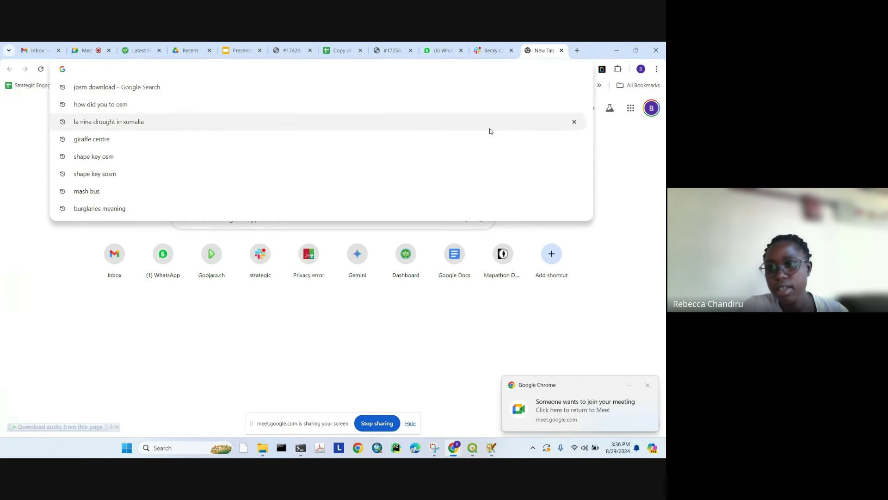
# Switch to the Google Meet call, close the in-call messages and admit the waiting participant.
pyautogui.click(600, 409)
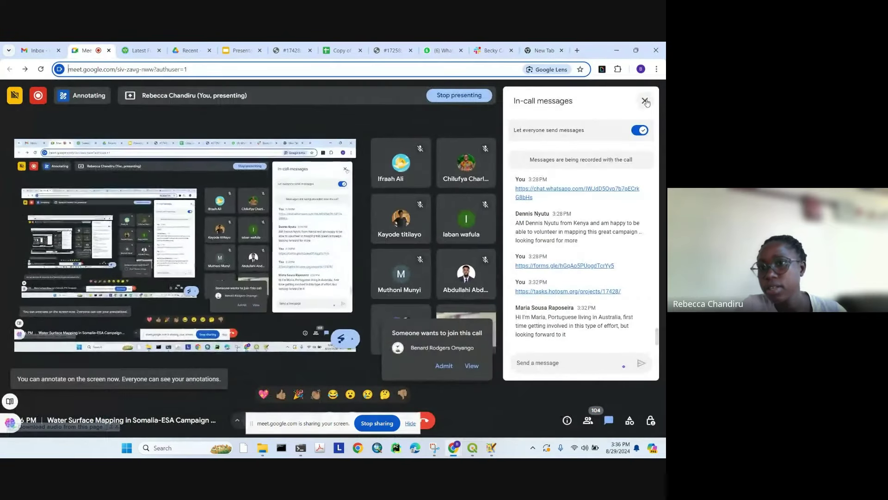
pyautogui.click(645, 100)
pyautogui.click(607, 367)
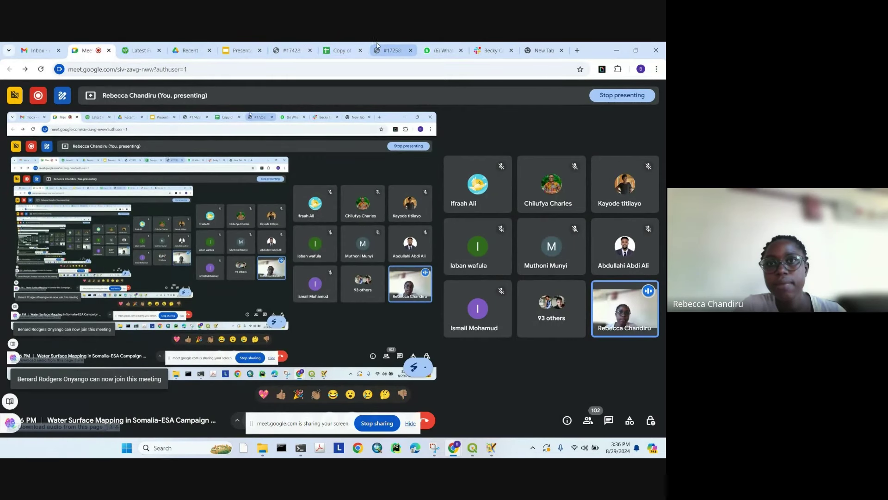
# View the task grid of project #17258, then return to the beginning of the project #17428 page.
pyautogui.click(392, 50)
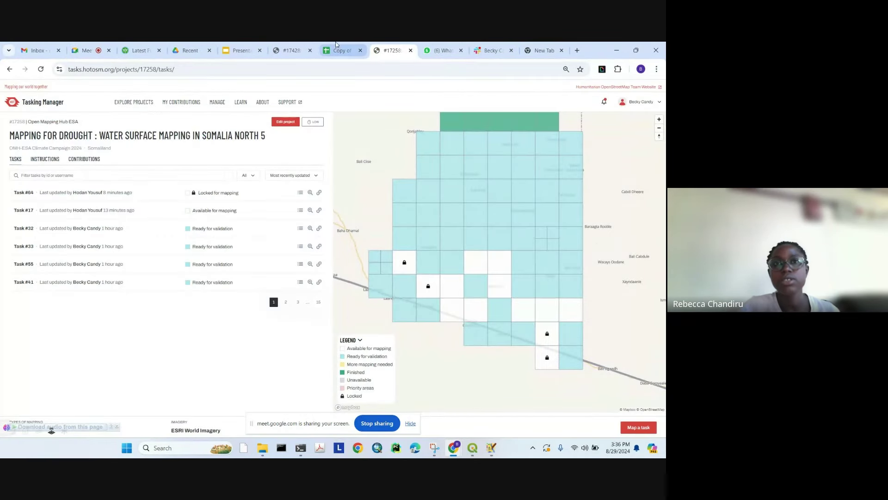
pyautogui.click(291, 50)
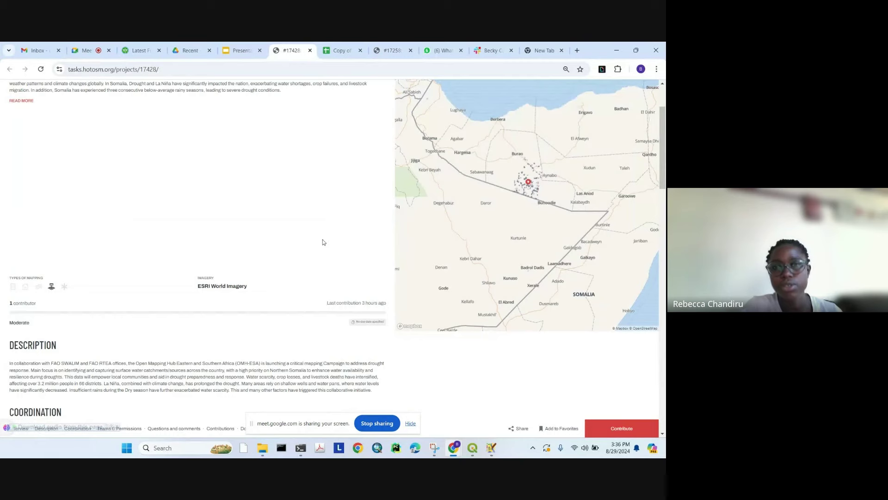
pyautogui.scroll(2, 324, 245)
# Switch to JOSM and delete all loaded layers, including the OSM data, boundary and imagery.
pyautogui.click(491, 448)
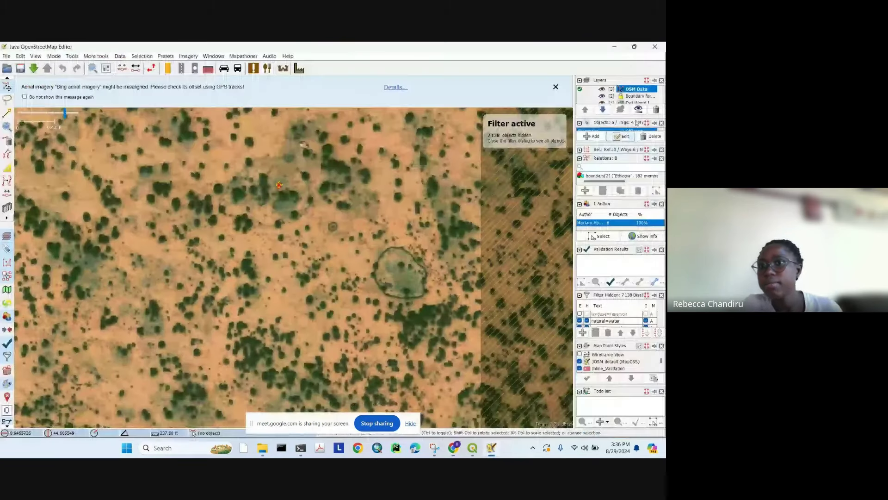
pyautogui.click(656, 109)
pyautogui.click(656, 109)
pyautogui.click(656, 109)
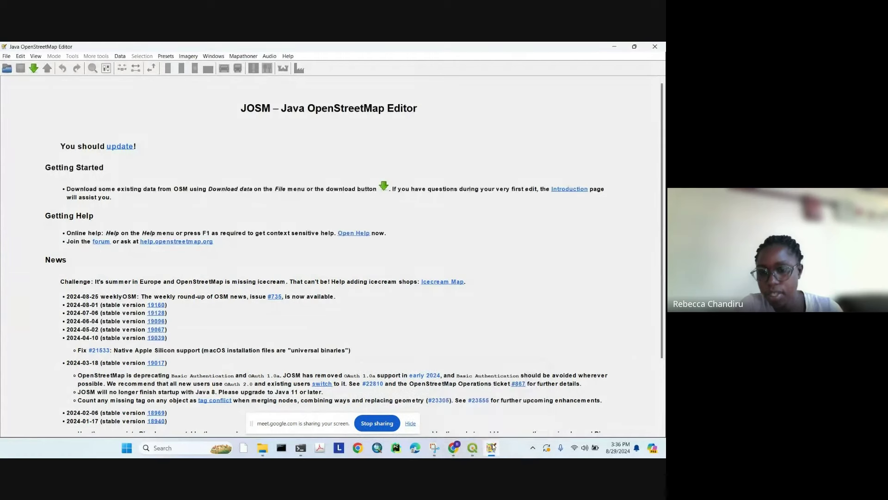
pyautogui.click(492, 448)
pyautogui.click(492, 447)
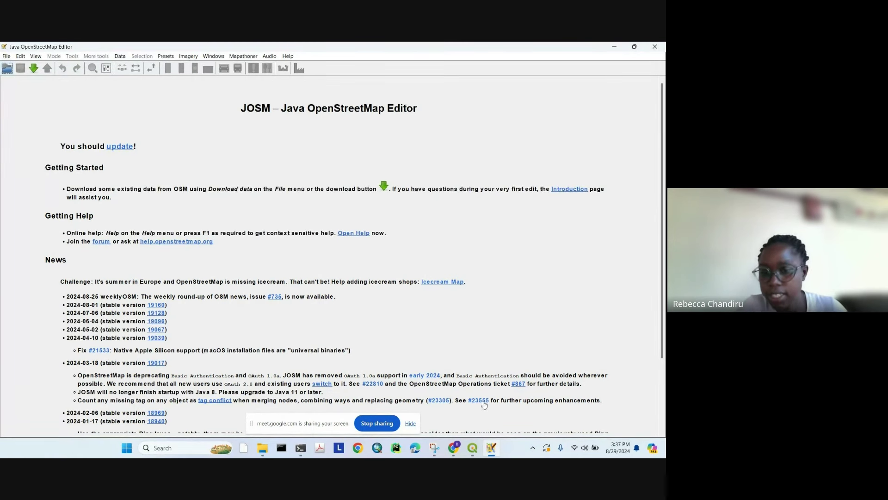
# Switch to Chrome, search the web for "josm download" in the empty tab and open the official JOSM Download page.
pyautogui.click(454, 448)
pyautogui.click(430, 401)
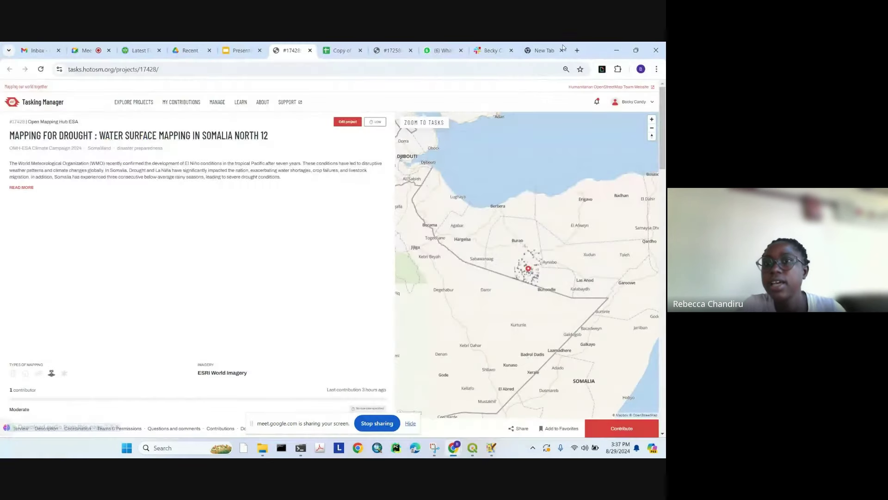
pyautogui.click(565, 48)
pyautogui.click(108, 70)
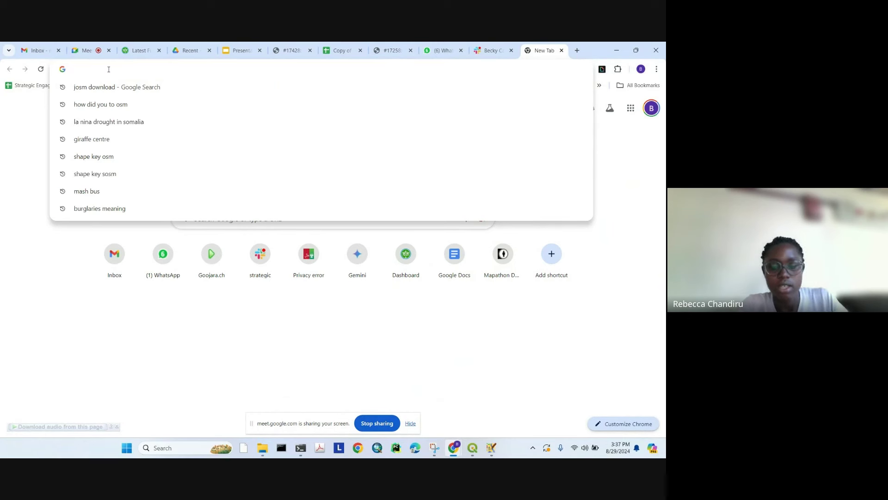
pyautogui.write('jo')
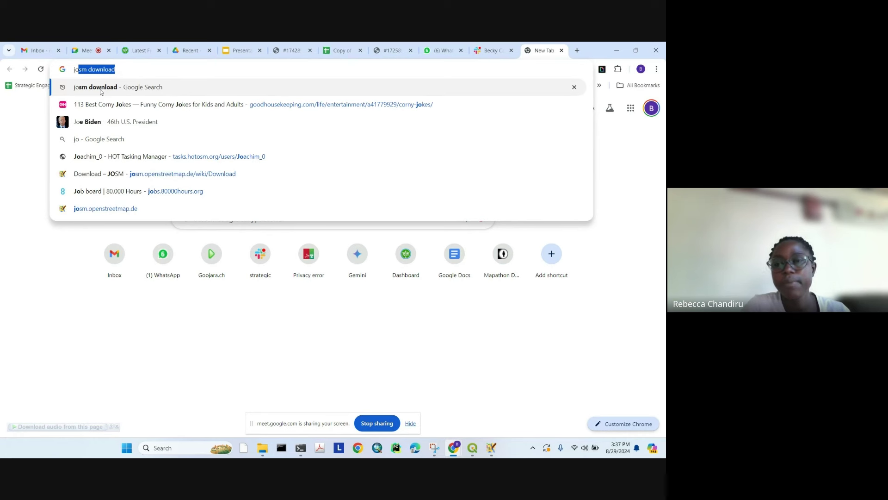
pyautogui.click(102, 88)
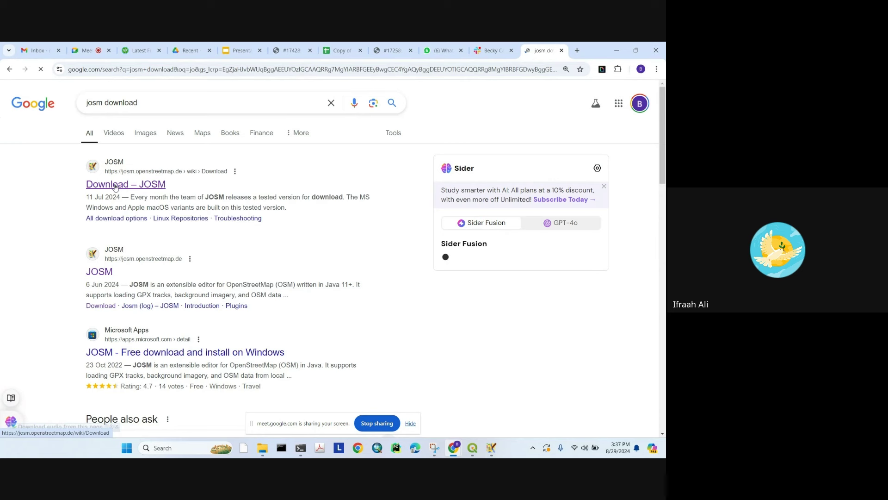
pyautogui.click(115, 186)
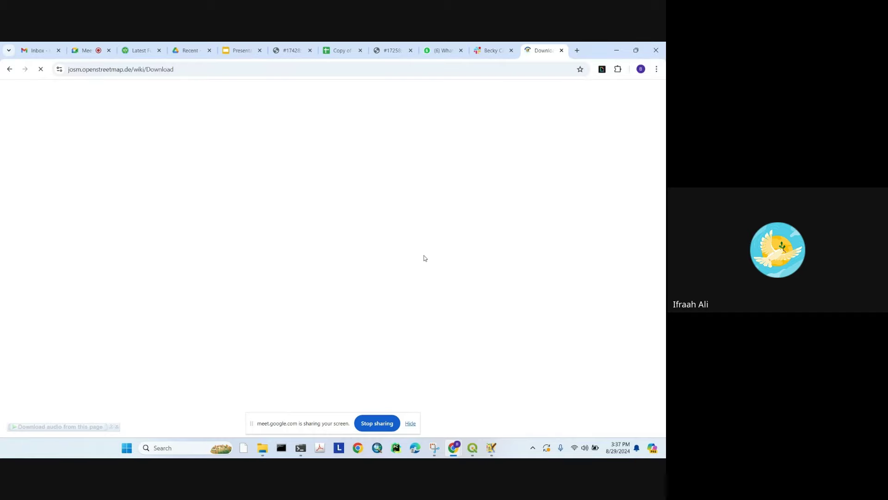
# Examine the Windows installers in the table of all JOSM download options.
pyautogui.scroll(-3, 273, 274)
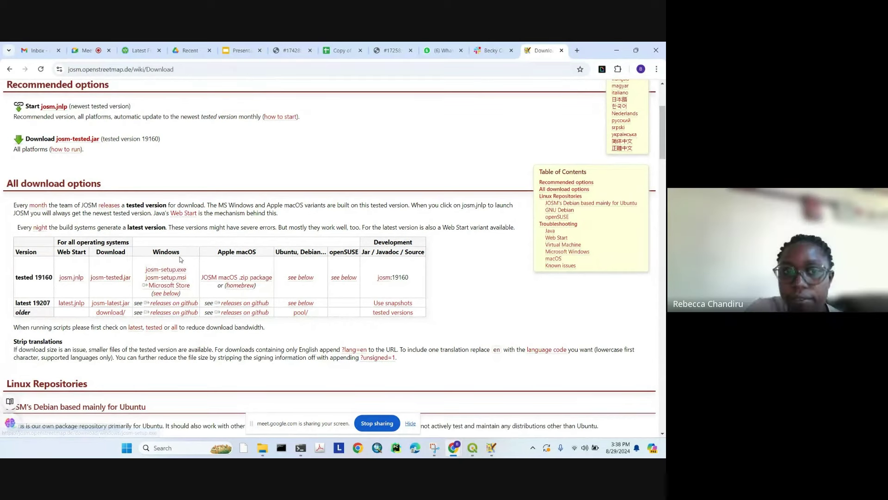
pyautogui.moveTo(168, 252); pyautogui.dragTo(174, 300)
pyautogui.click(373, 297)
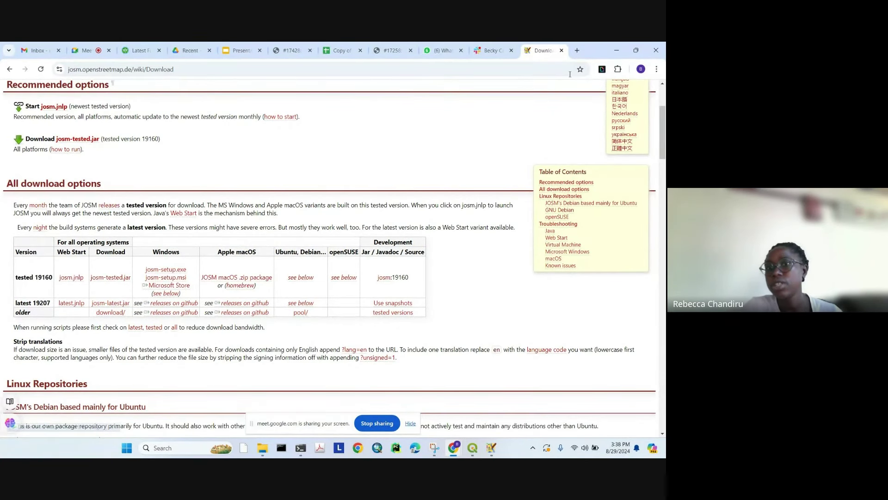
# Open the "Download Java for Windows" page on java.com in a new browser tab.
pyautogui.click(577, 50)
pyautogui.click(546, 70)
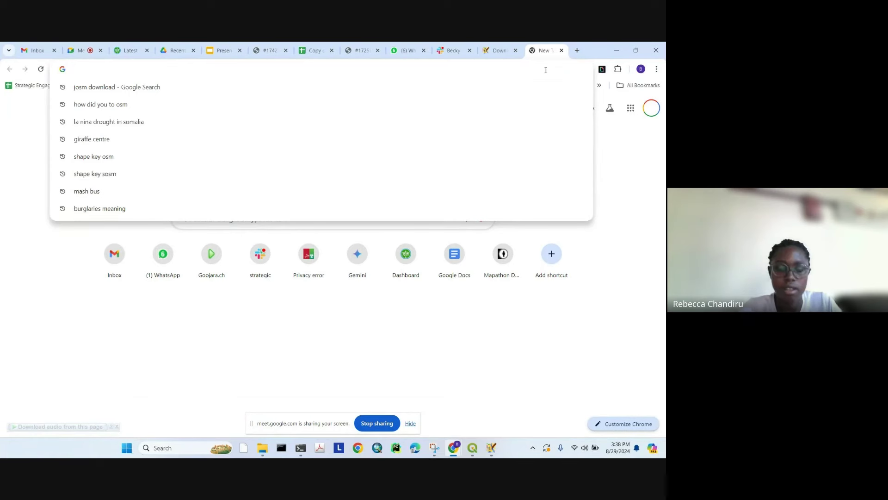
pyautogui.write('javs')
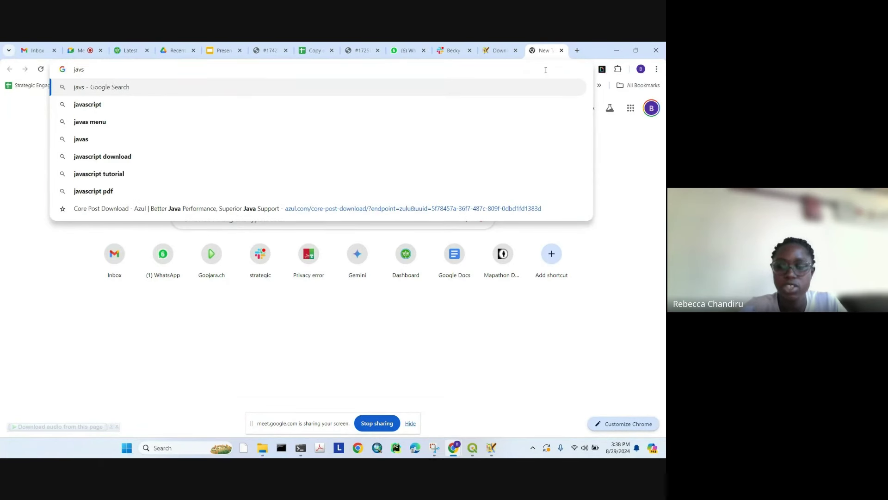
pyautogui.press('BackSpace')
pyautogui.write('a')
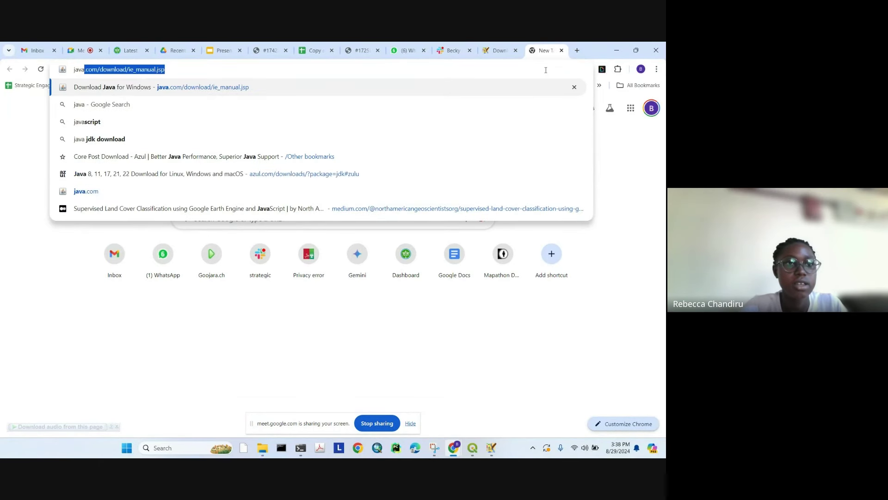
pyautogui.click(272, 91)
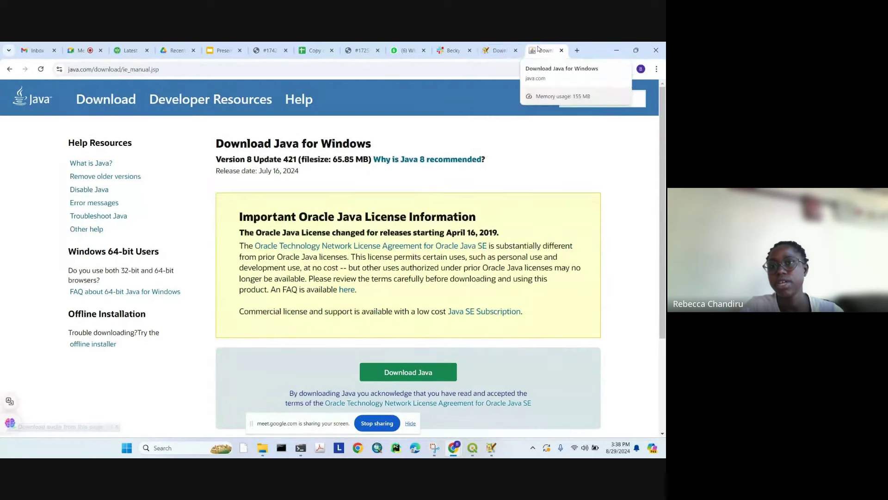
# Close the Java and JOSM download pages and switch to JOSM.
pyautogui.click(501, 51)
pyautogui.click(540, 48)
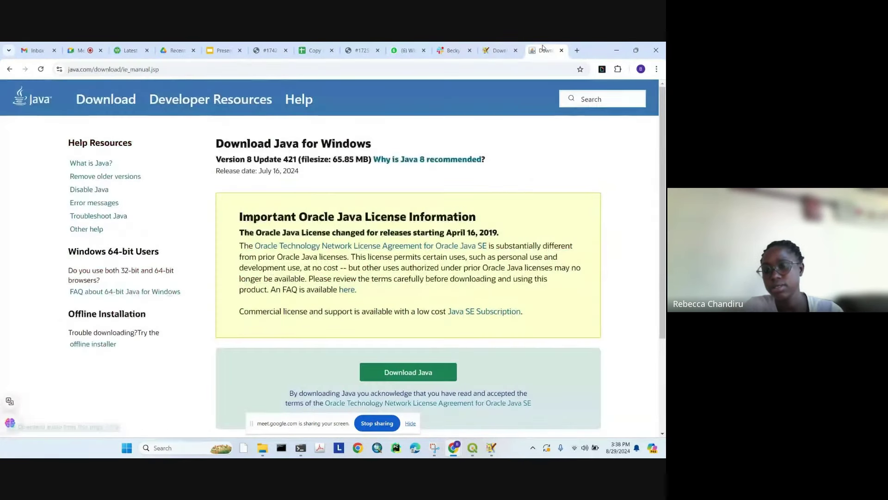
pyautogui.click(563, 51)
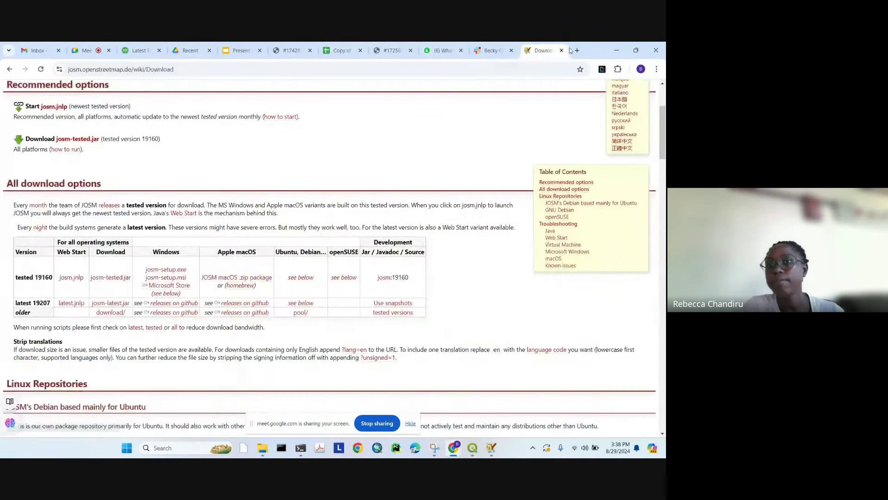
pyautogui.click(563, 51)
pyautogui.click(491, 448)
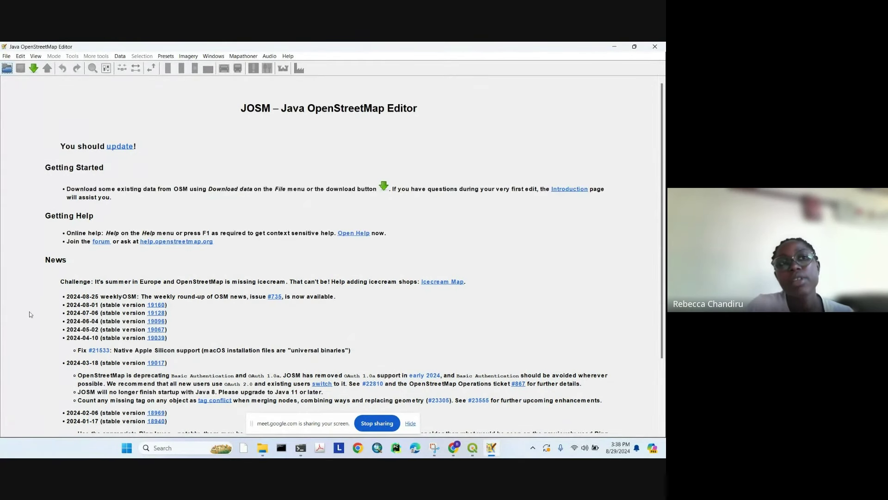
# Open the Plugins section of the JOSM preferences and search the plugins for "util".
pyautogui.click(25, 56)
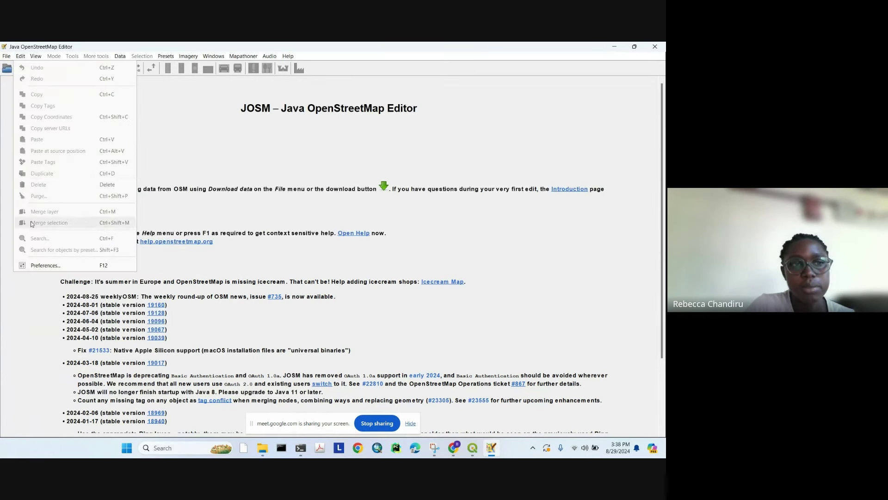
pyautogui.click(41, 265)
pyautogui.click(211, 254)
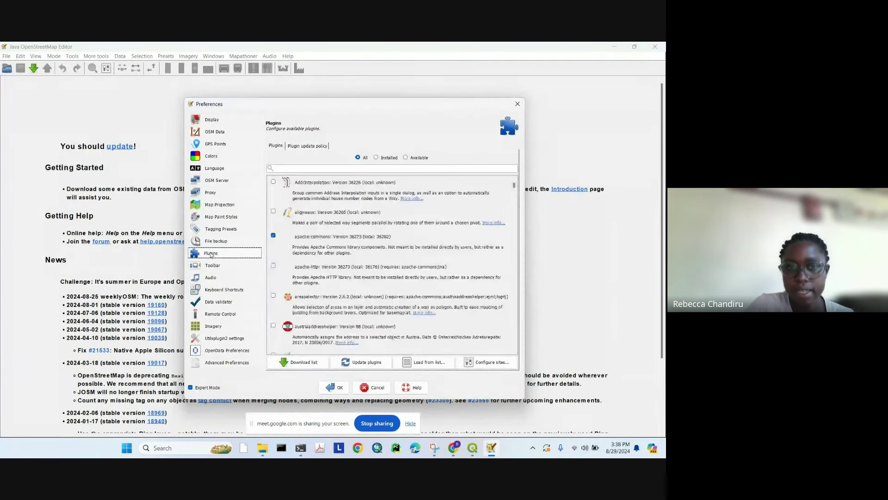
pyautogui.click(306, 168)
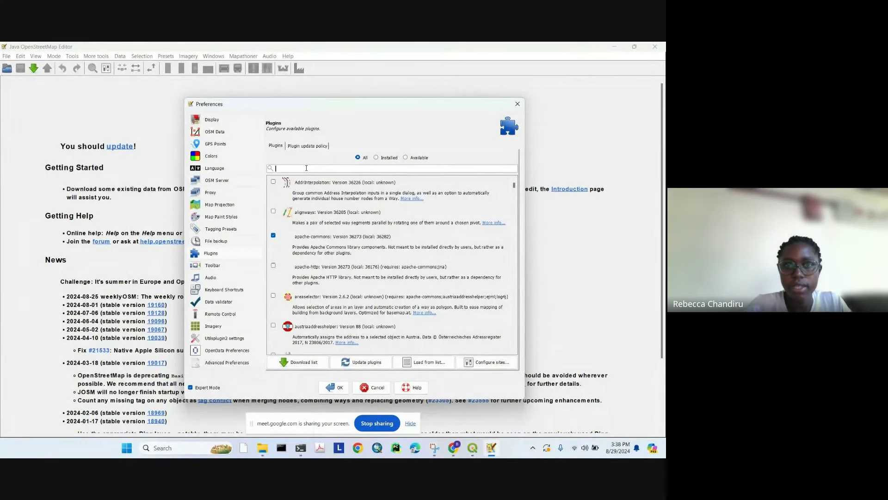
pyautogui.write('u')
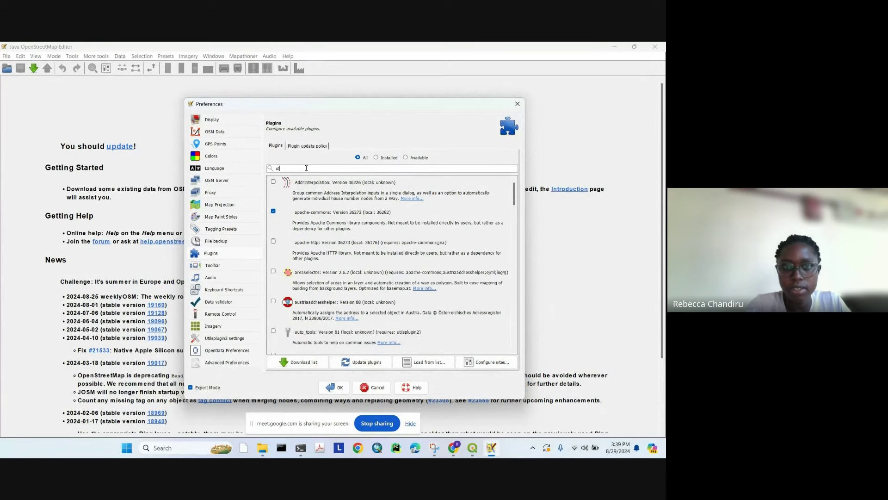
pyautogui.write('til')
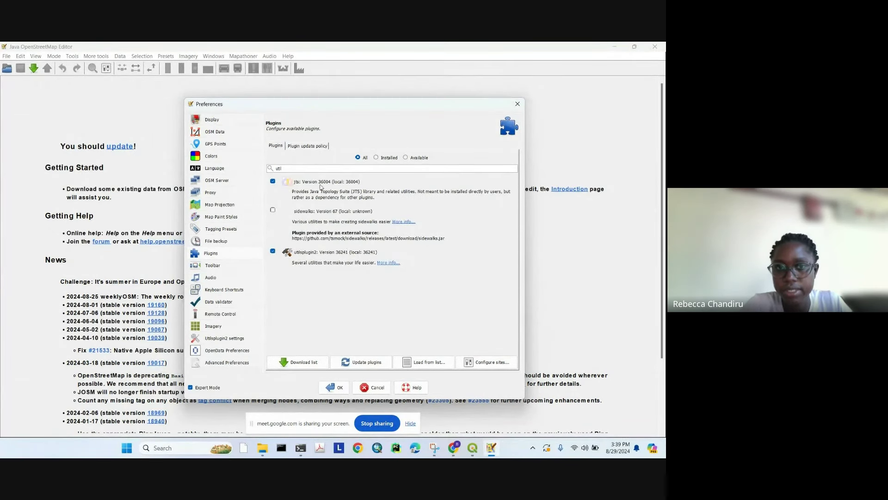
# Replace the plugin search term with "build" to find the building tools.
pyautogui.press('BackSpace')
pyautogui.press('BackSpace')
pyautogui.press('BackSpace')
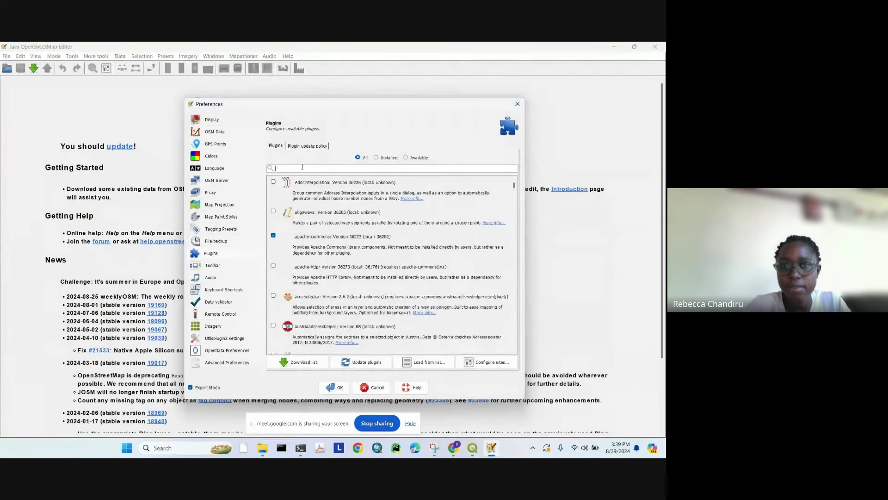
pyautogui.write('build')
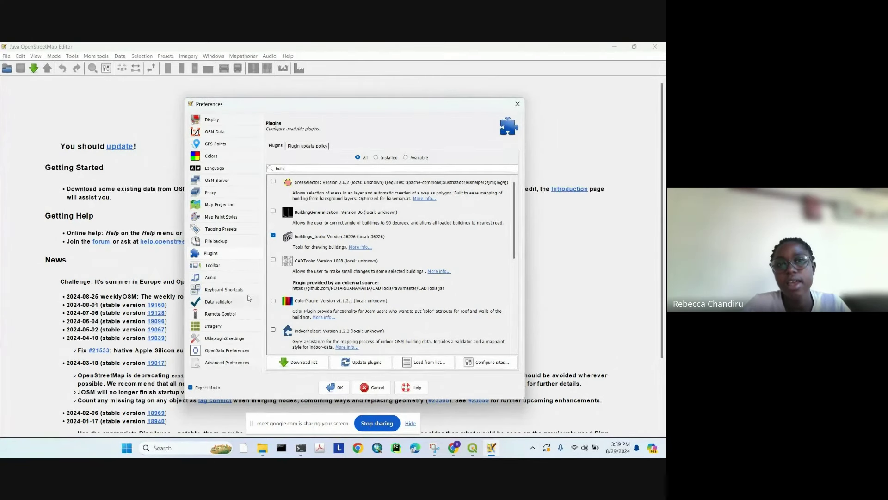
# Examine the OSM Server connection settings, revisit the plugin list and display the Remote Control settings.
pyautogui.click(218, 180)
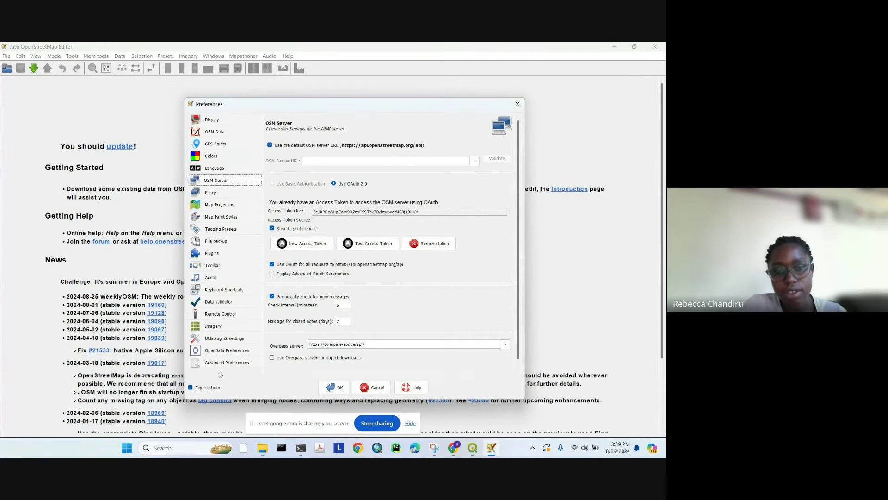
pyautogui.click(214, 255)
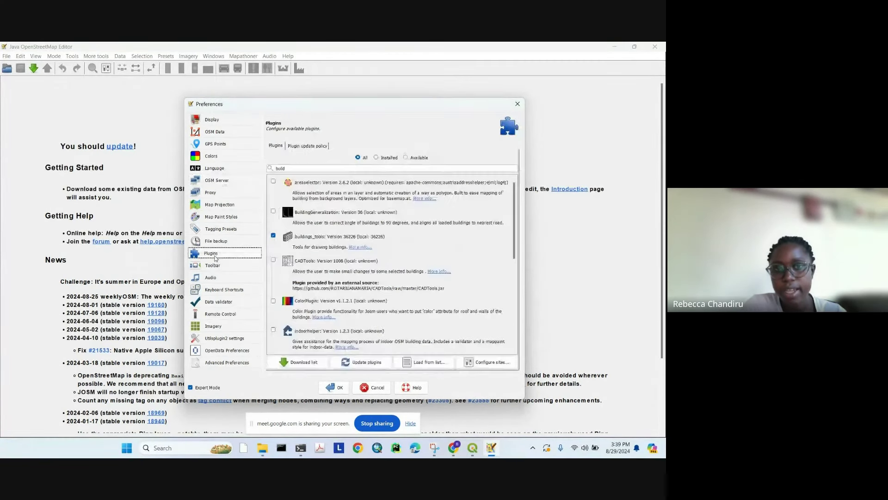
pyautogui.click(308, 171)
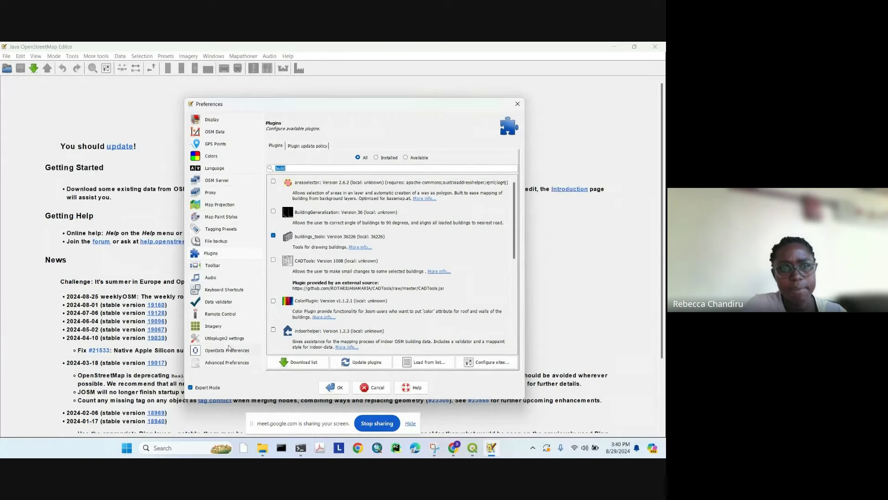
pyautogui.click(213, 315)
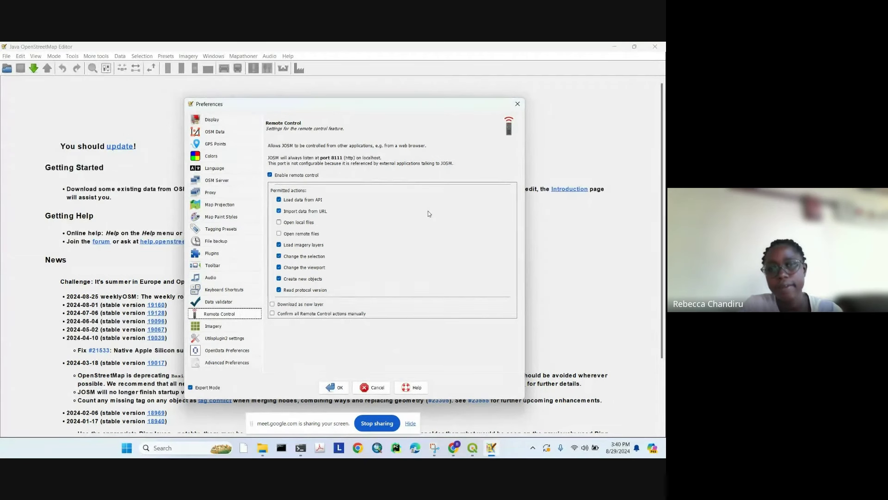
# Examine the interface language choices in the Language preferences, keep the default and close the preferences.
pyautogui.click(218, 169)
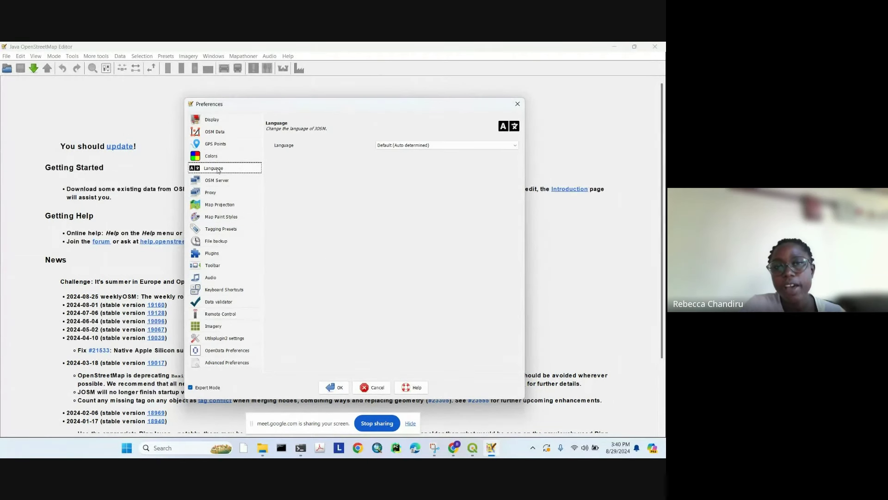
pyautogui.click(483, 146)
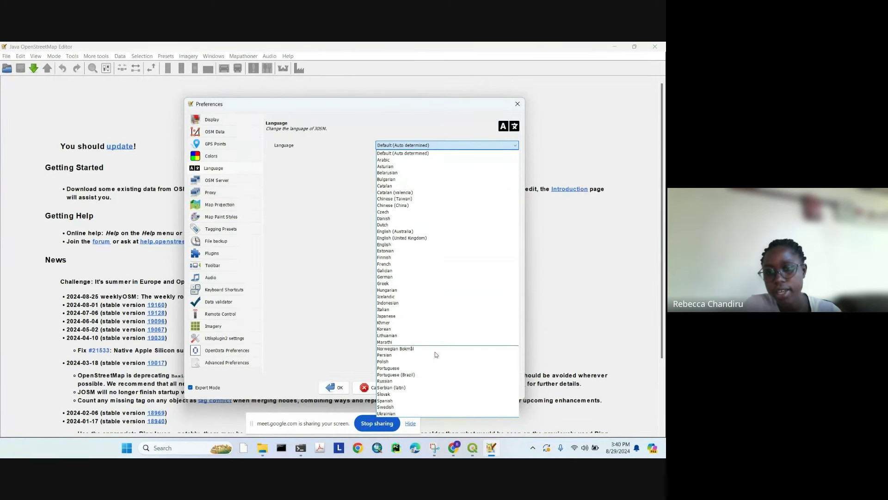
pyautogui.click(486, 145)
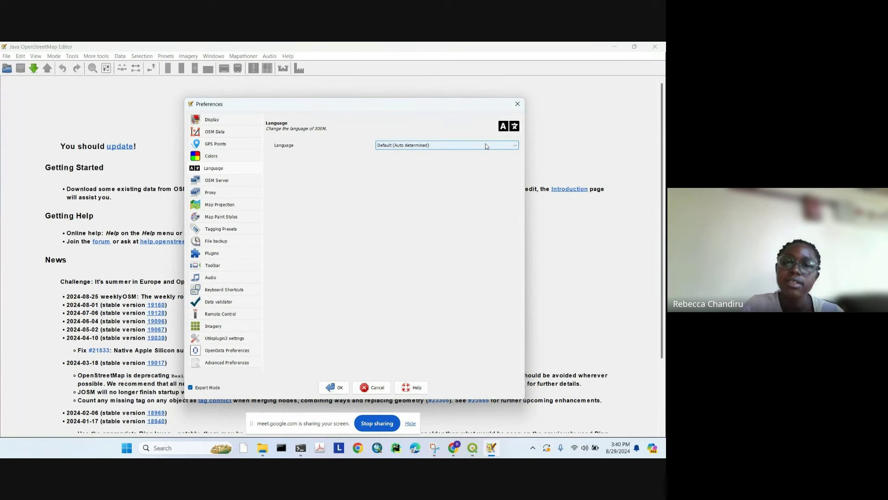
pyautogui.click(518, 104)
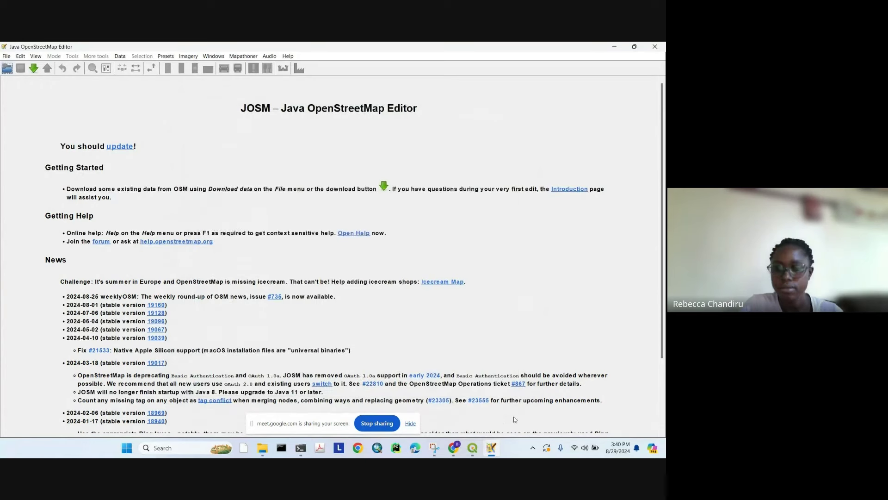
# Switch to Chrome, display Tasking Manager project #17428 and close the #17258, WhatsApp and spreadsheet pages.
pyautogui.moveTo(452, 451)
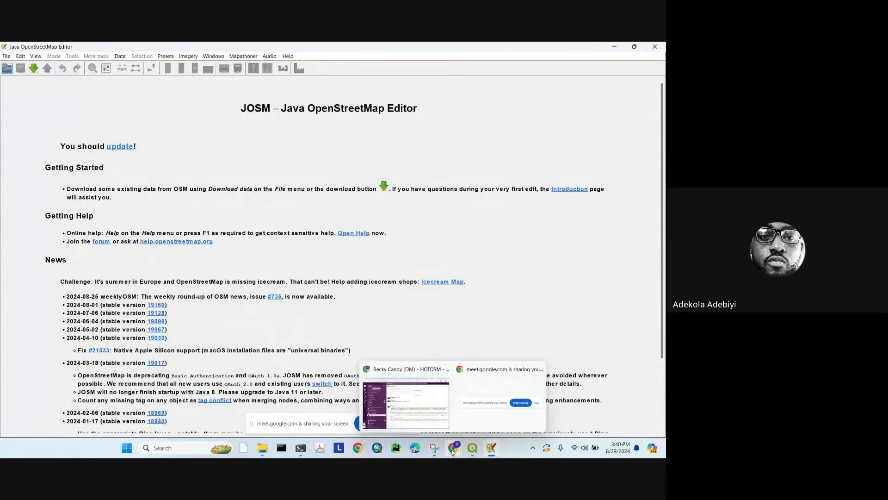
pyautogui.click(405, 405)
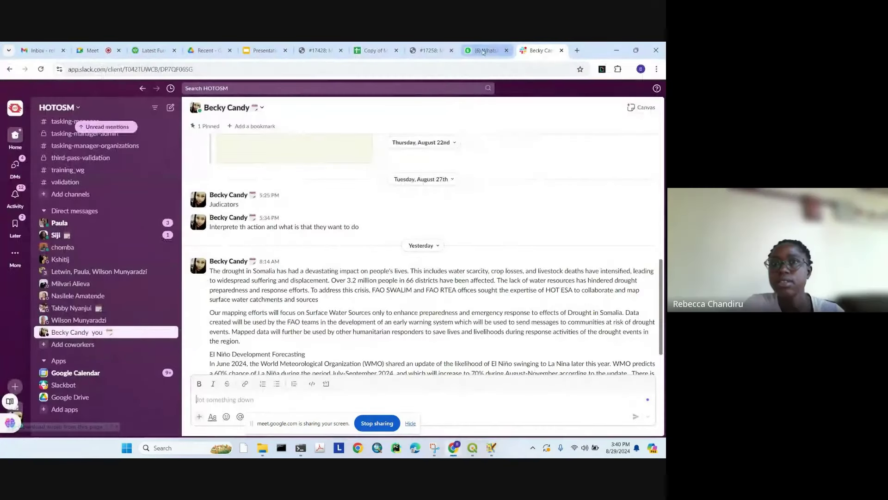
pyautogui.click(428, 50)
pyautogui.click(313, 48)
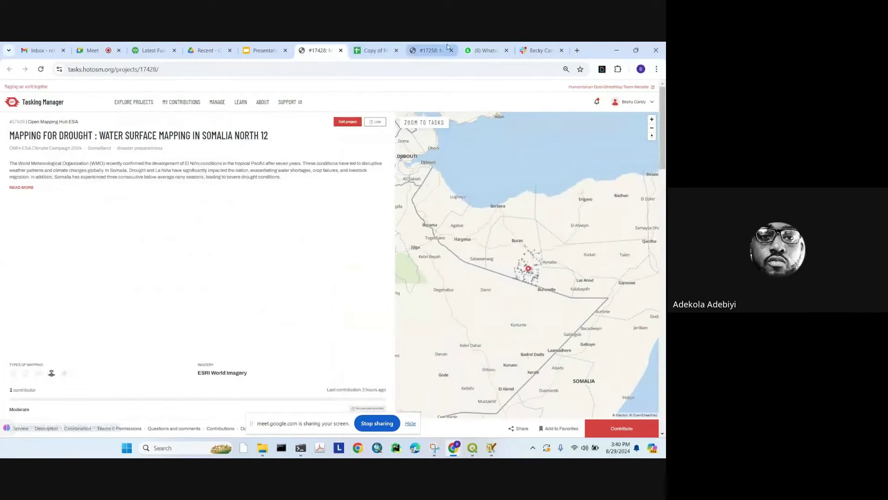
pyautogui.click(428, 50)
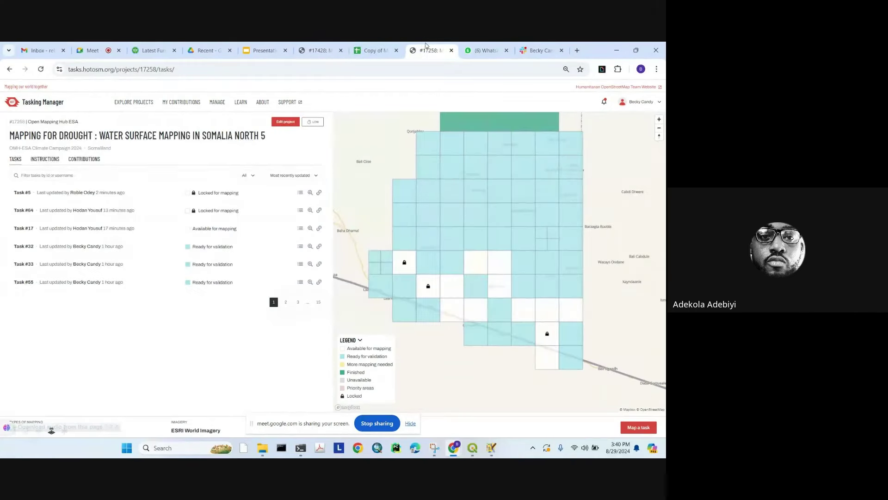
pyautogui.click(451, 50)
pyautogui.click(324, 49)
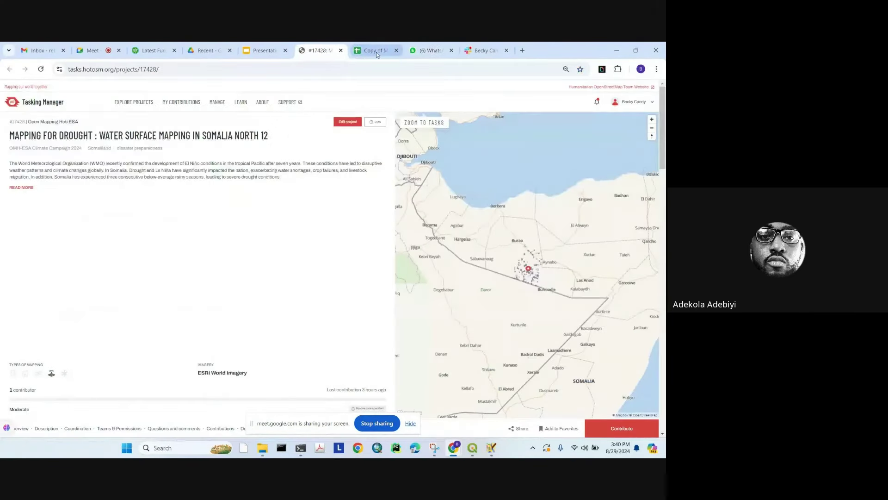
pyautogui.click(451, 50)
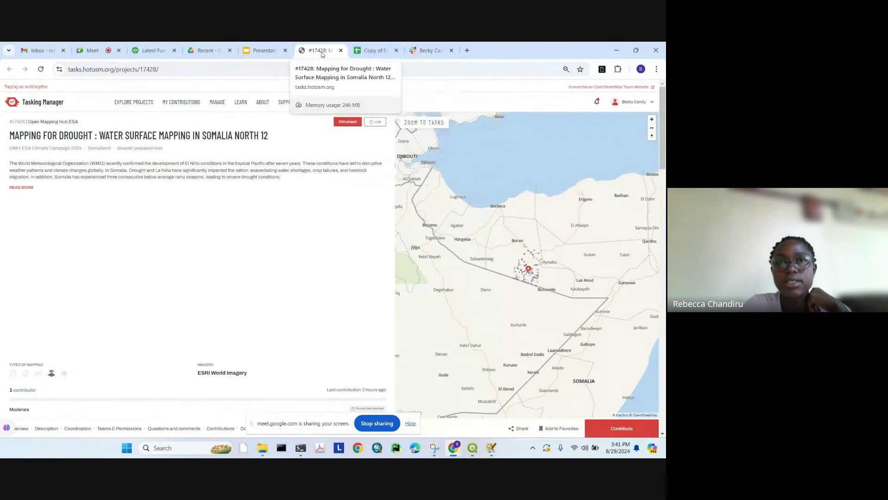
pyautogui.click(396, 50)
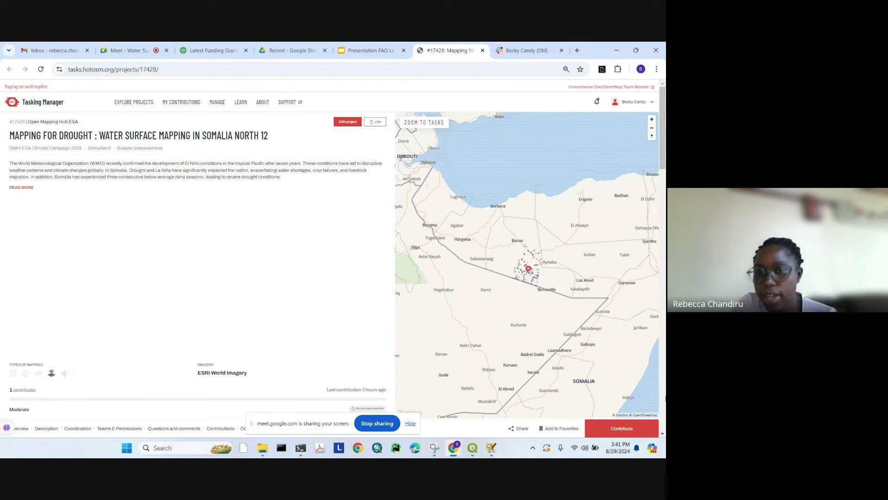
# Start contributing to the Somalia North 12 project and examine the individual task squares on its task map.
pyautogui.click(620, 430)
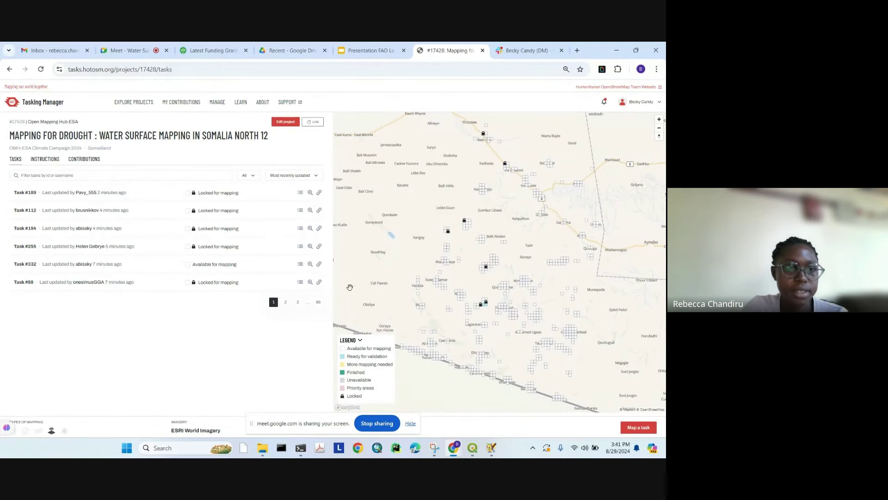
pyautogui.scroll(5, 509, 301)
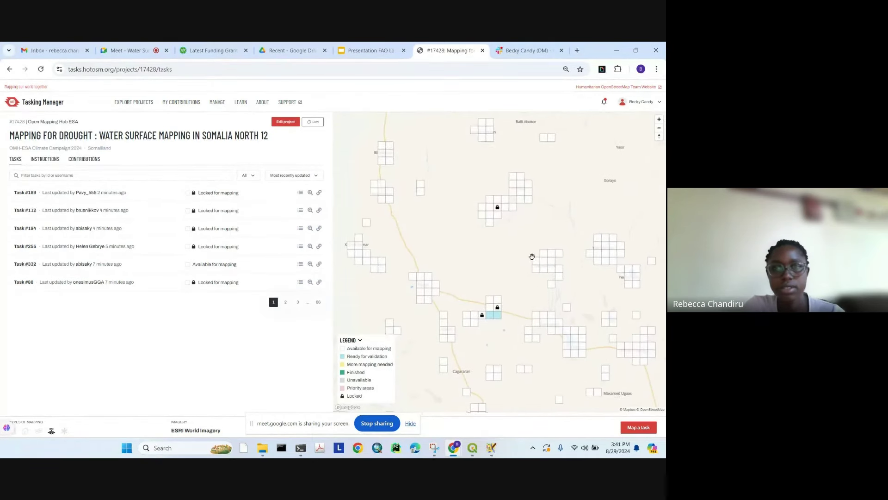
pyautogui.scroll(3, 555, 239)
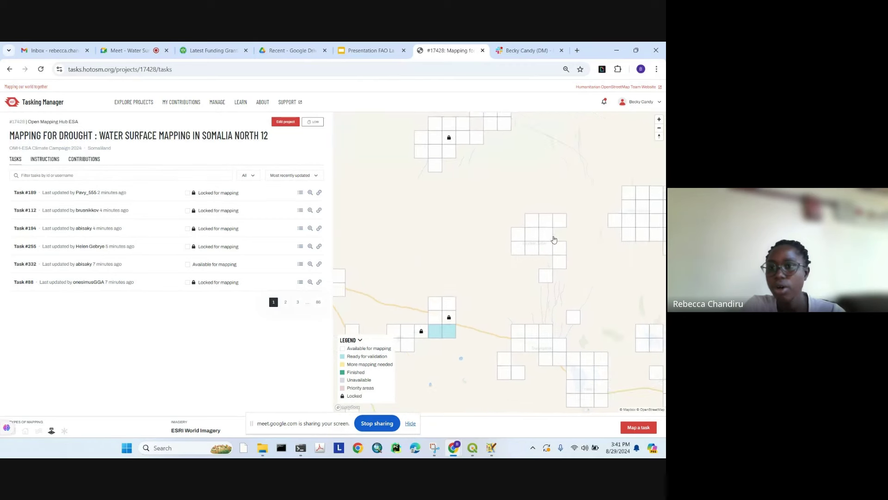
pyautogui.moveTo(559, 230); pyautogui.dragTo(546, 234)
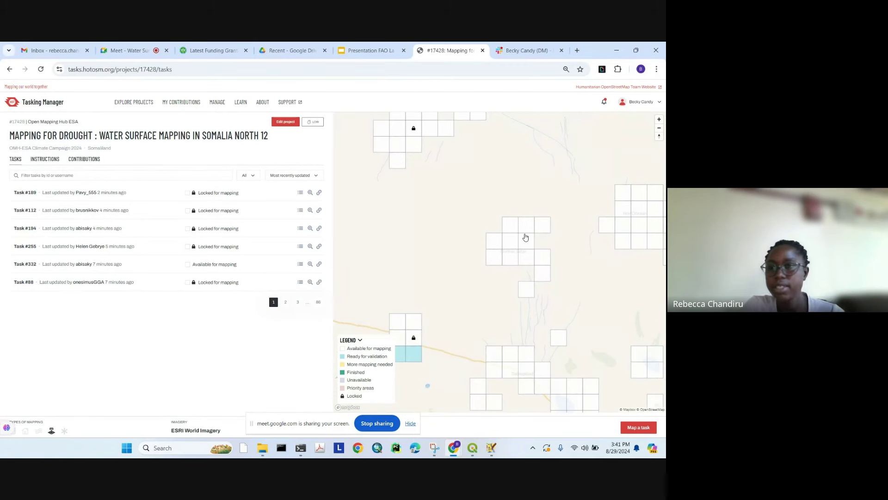
pyautogui.scroll(-3, 532, 226)
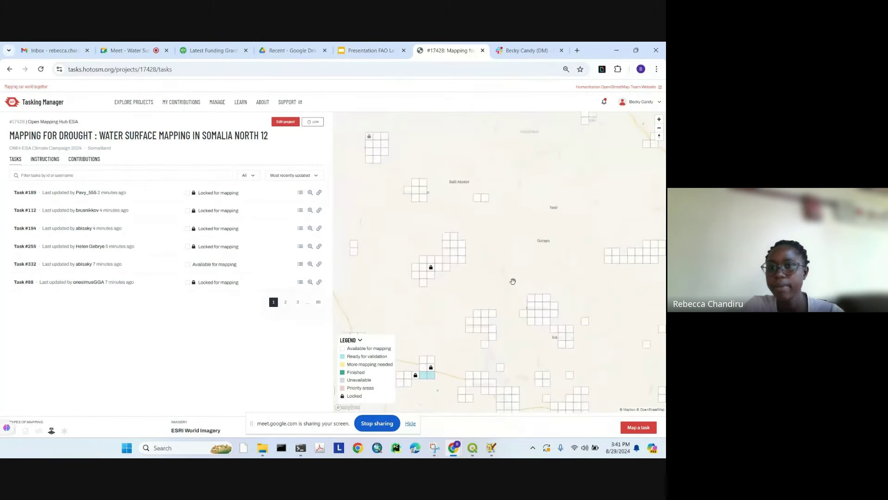
pyautogui.moveTo(491, 230); pyautogui.dragTo(507, 221)
pyautogui.moveTo(493, 320); pyautogui.dragTo(515, 296)
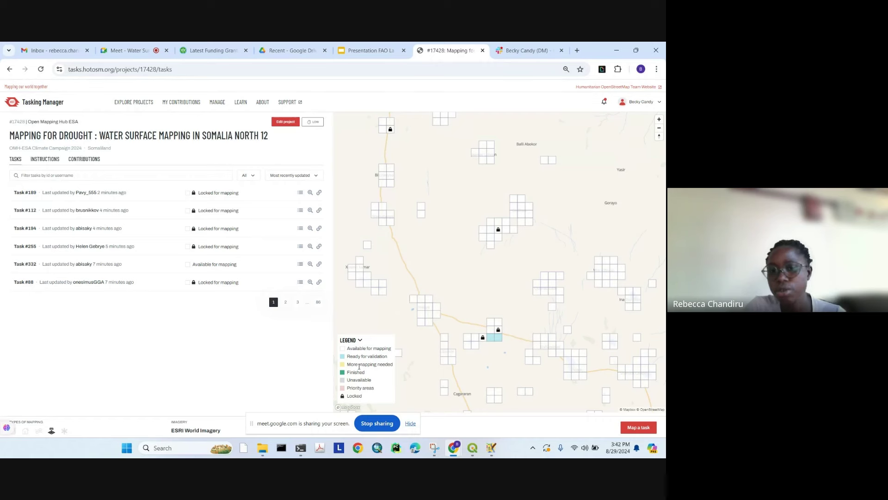
# Examine the task statuses across the whole project area against the map legend.
pyautogui.scroll(-5, 474, 299)
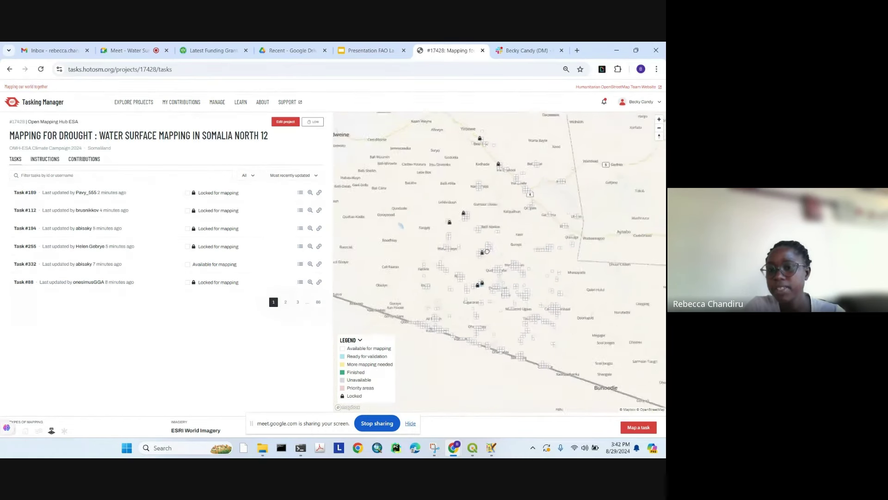
pyautogui.scroll(5, 504, 291)
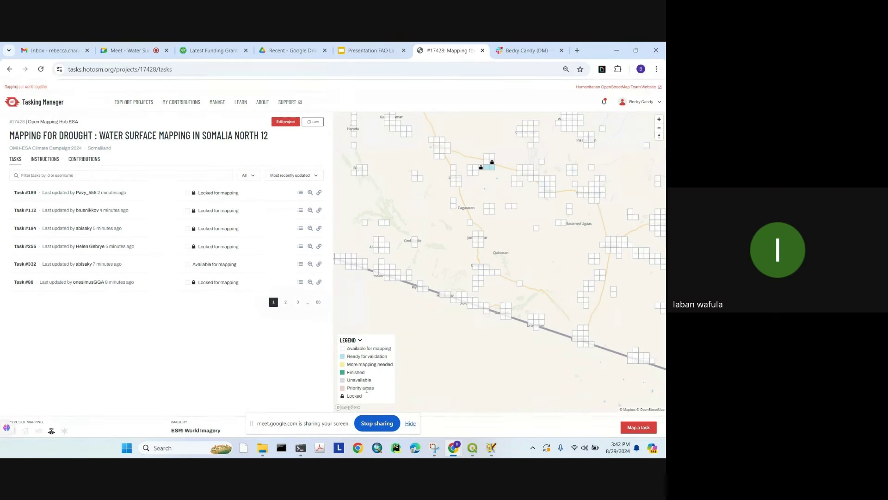
pyautogui.scroll(-3, 500, 232)
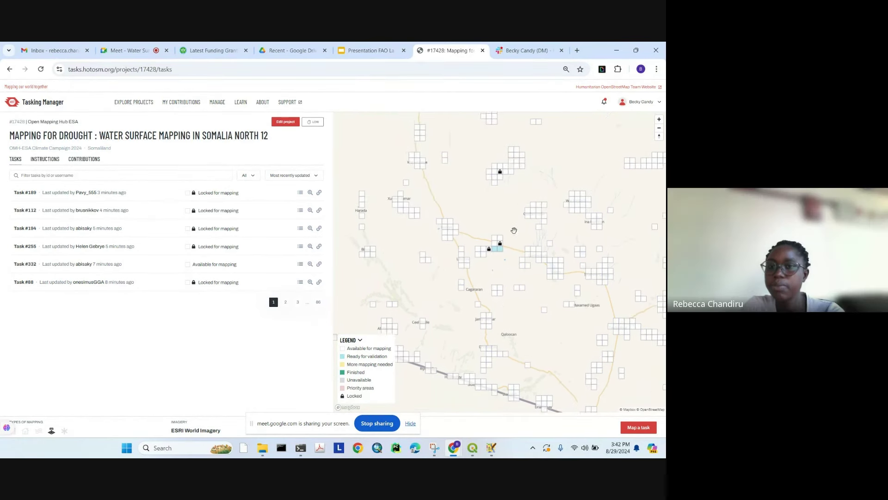
pyautogui.moveTo(567, 176); pyautogui.dragTo(507, 254)
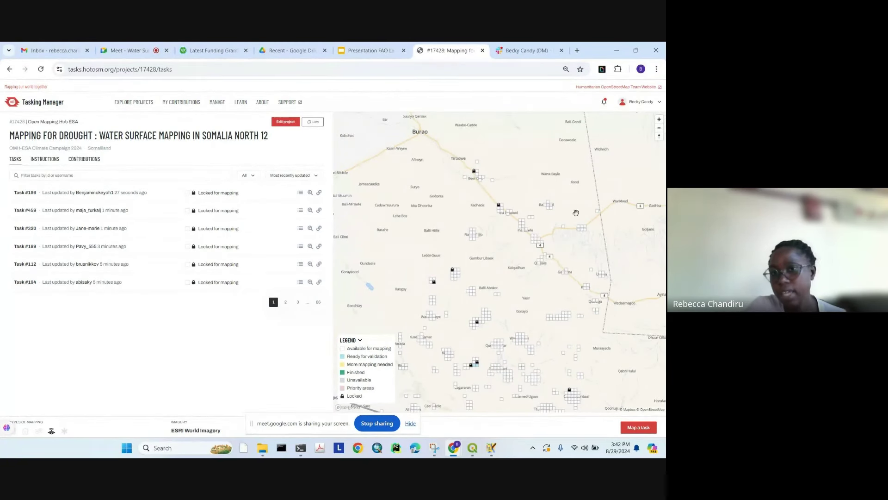
pyautogui.scroll(1, 562, 252)
pyautogui.moveTo(575, 303); pyautogui.dragTo(581, 264)
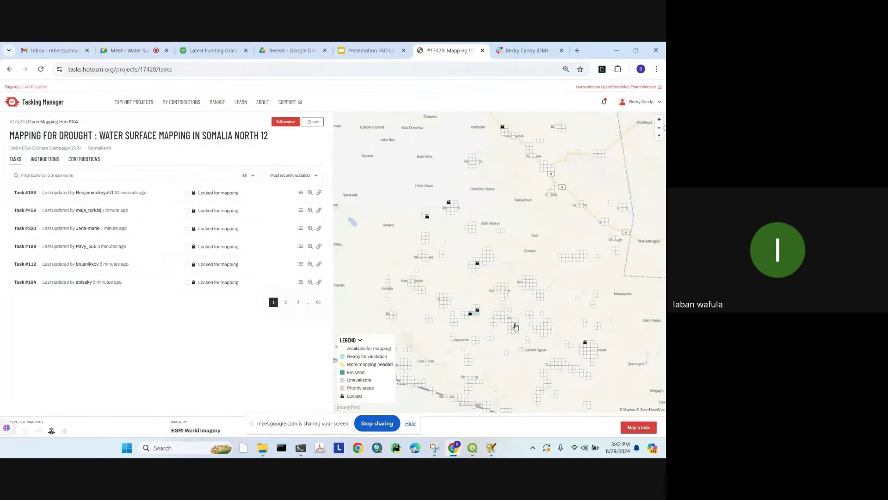
pyautogui.scroll(3, 525, 314)
pyautogui.scroll(-4, 500, 305)
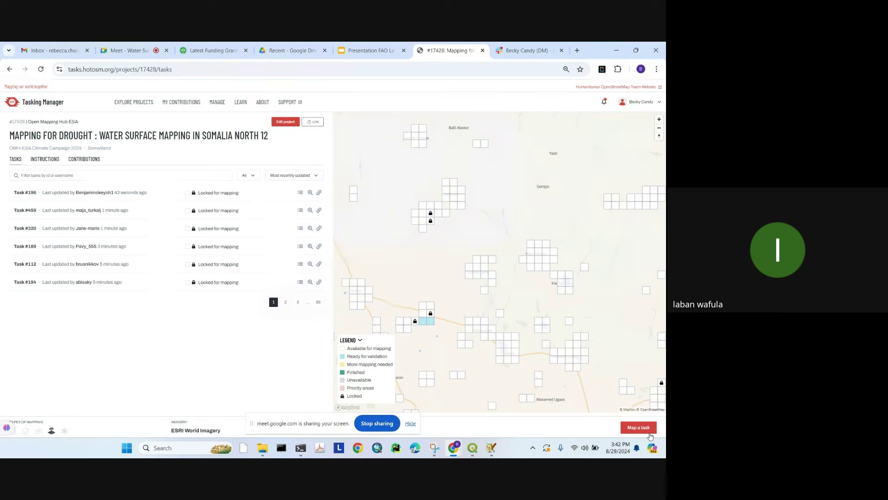
# Filter the task list by "be", select task #300 and start mapping it with JOSM as the editor.
pyautogui.click(105, 178)
pyautogui.write('be')
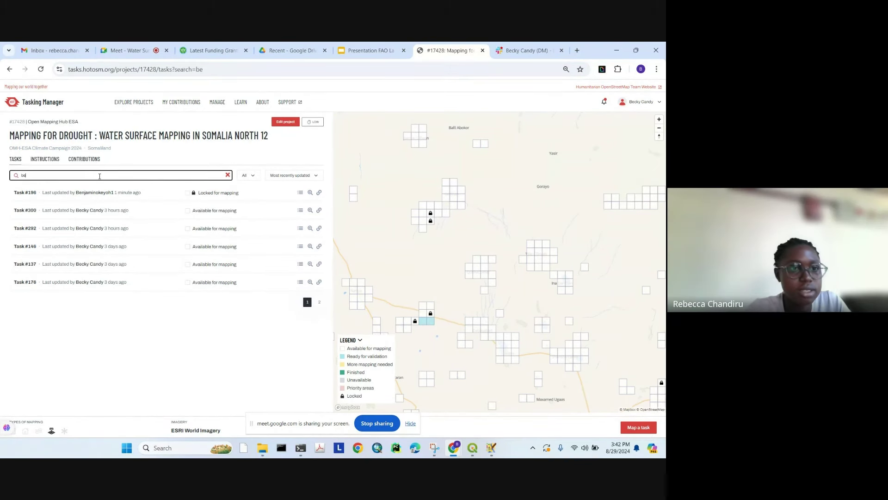
pyautogui.click(105, 212)
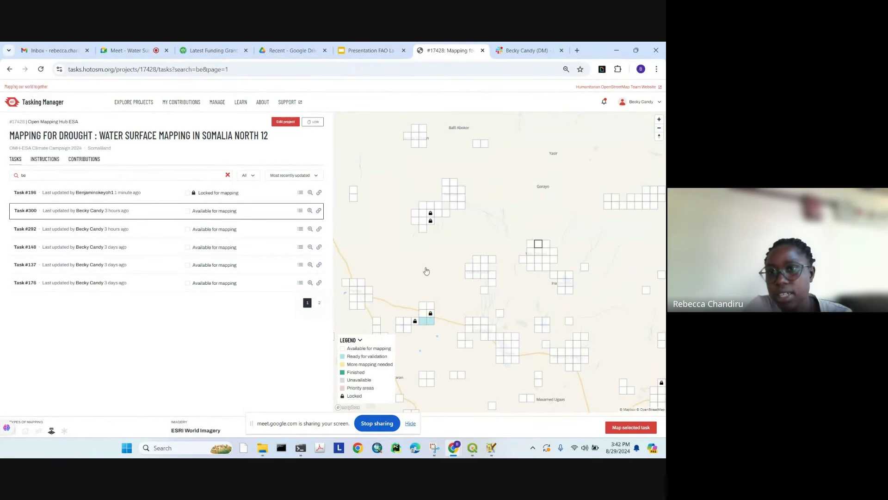
pyautogui.doubleClick(539, 244)
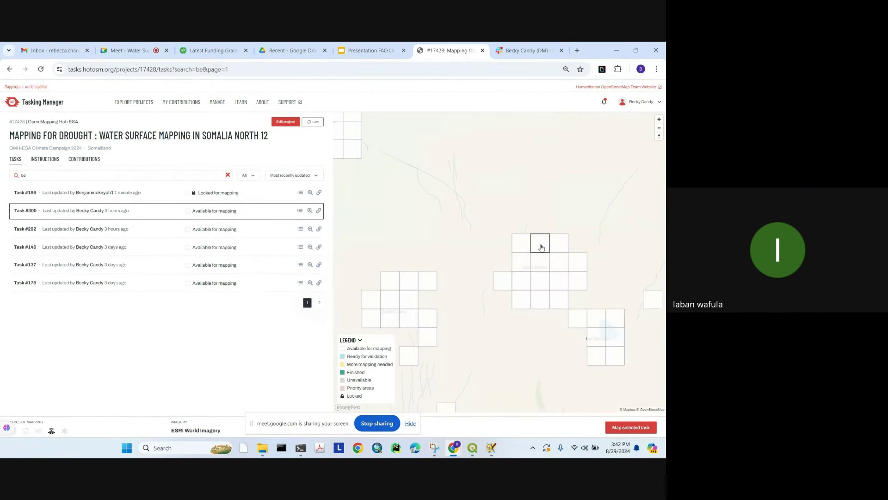
pyautogui.click(540, 242)
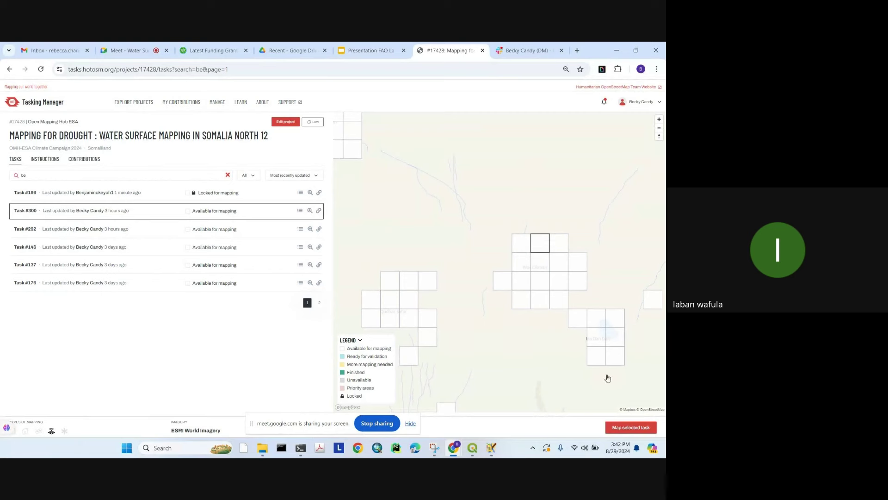
pyautogui.click(630, 426)
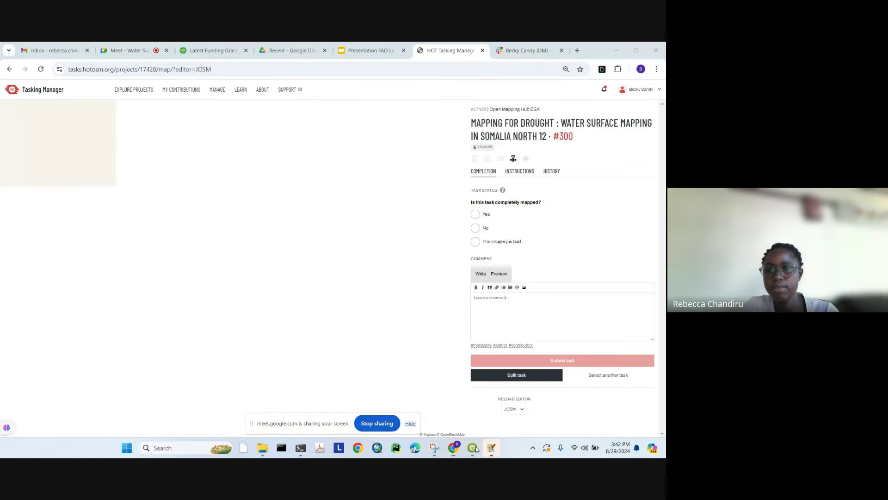
# Switch to JOSM and turn off object hiding for the natural=water and water=reservoir filters.
pyautogui.click(491, 448)
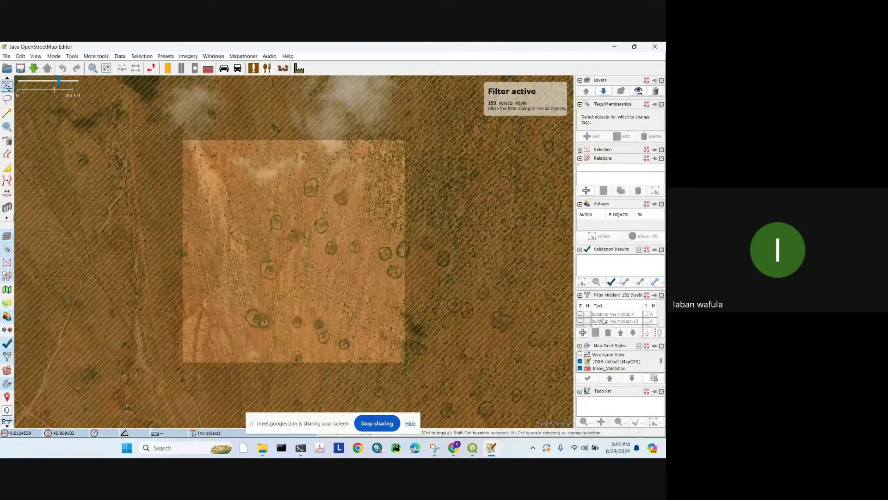
pyautogui.scroll(-3, 604, 320)
pyautogui.click(588, 321)
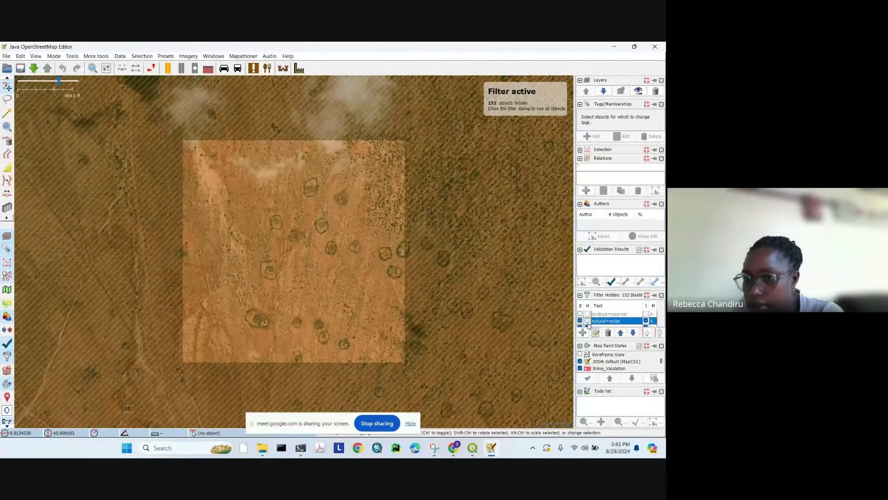
pyautogui.scroll(-1, 592, 325)
pyautogui.click(586, 316)
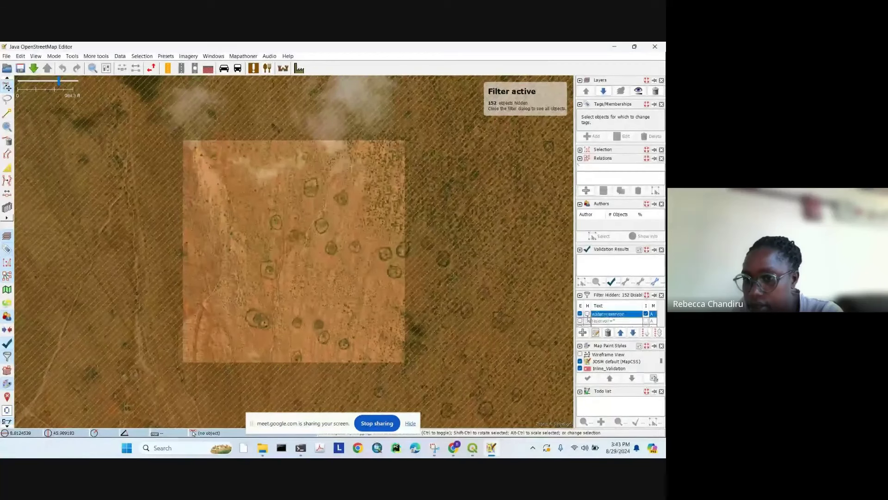
pyautogui.scroll(1, 588, 319)
pyautogui.click(587, 320)
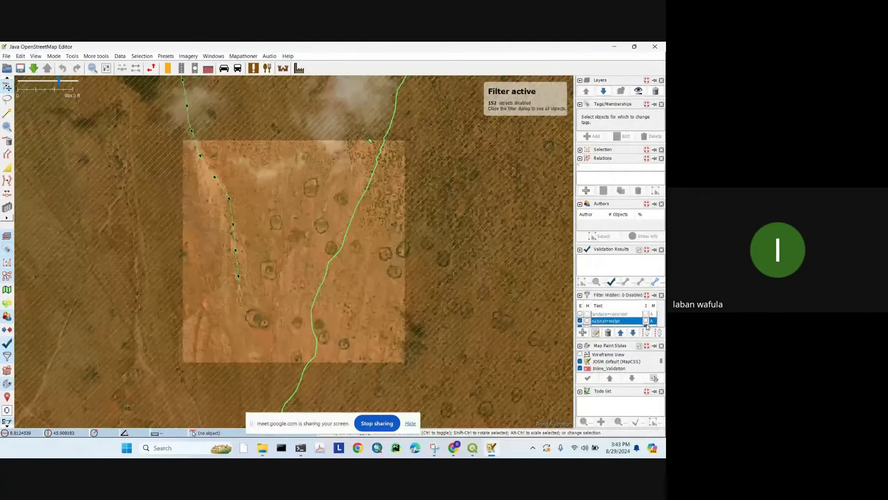
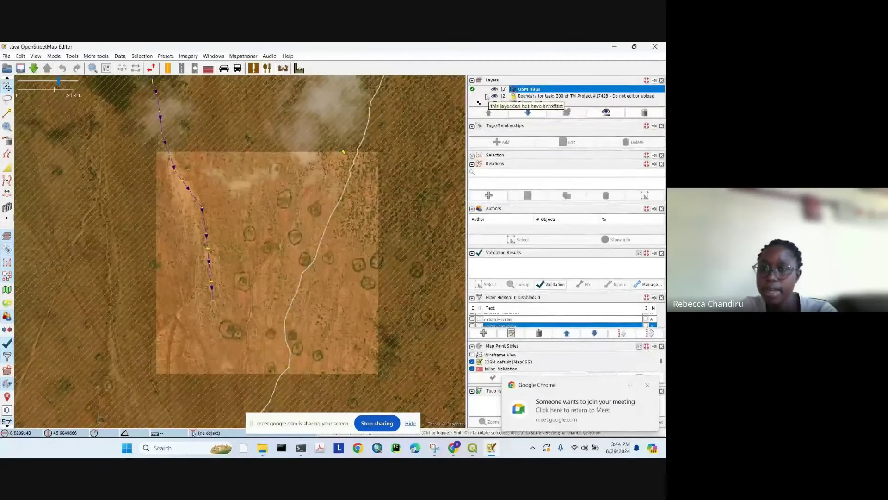
# Switch to the Google Meet call and admit the waiting participant.
pyautogui.click(553, 419)
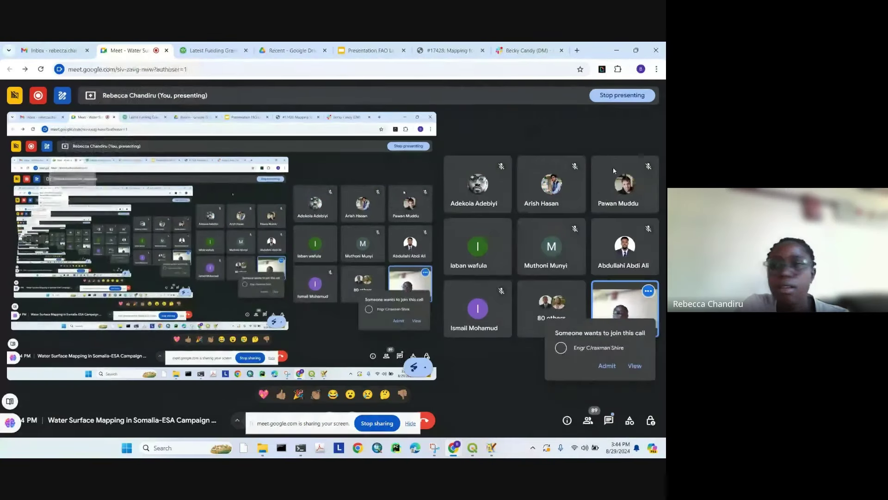
pyautogui.click(608, 367)
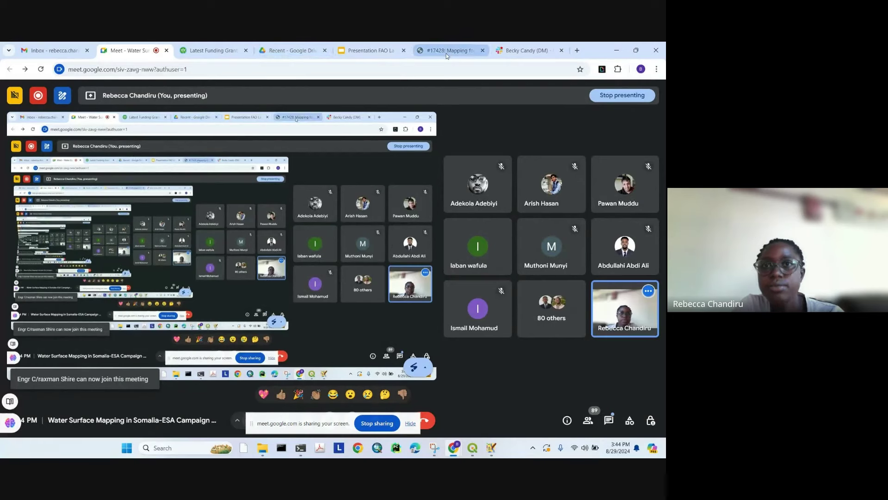
# Switch to JOSM, select the Esri World Imagery layer and open its visibility settings.
pyautogui.hotkey('alt', 'Tab')
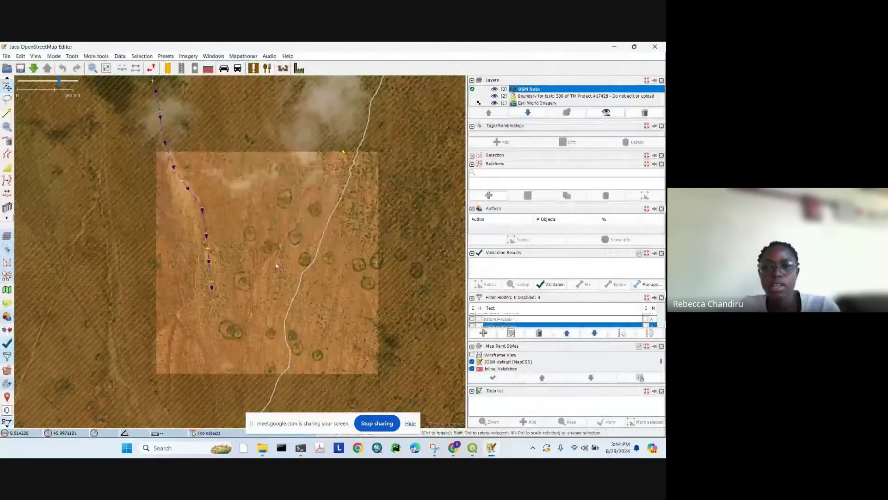
pyautogui.moveTo(284, 192); pyautogui.dragTo(299, 177)
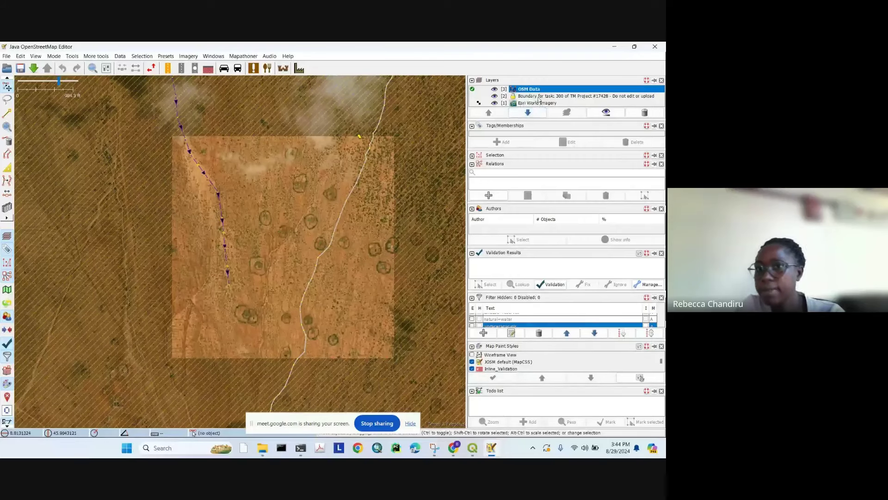
pyautogui.click(537, 103)
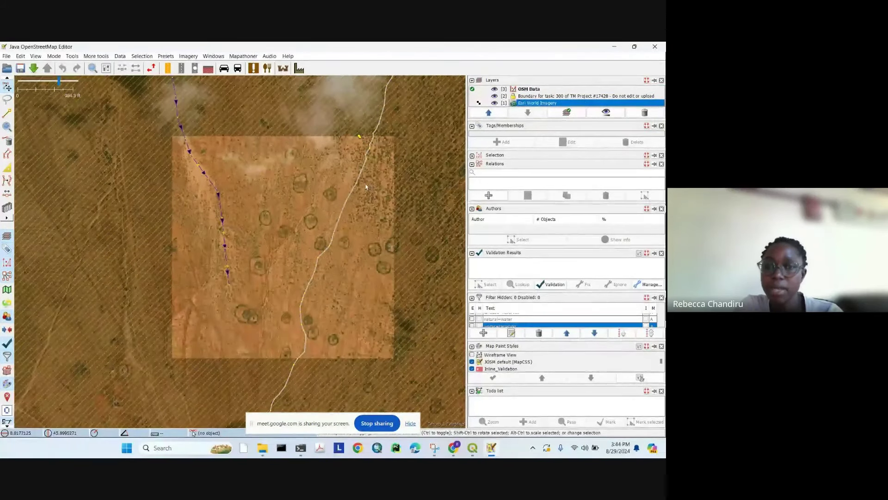
pyautogui.moveTo(365, 211); pyautogui.dragTo(330, 228)
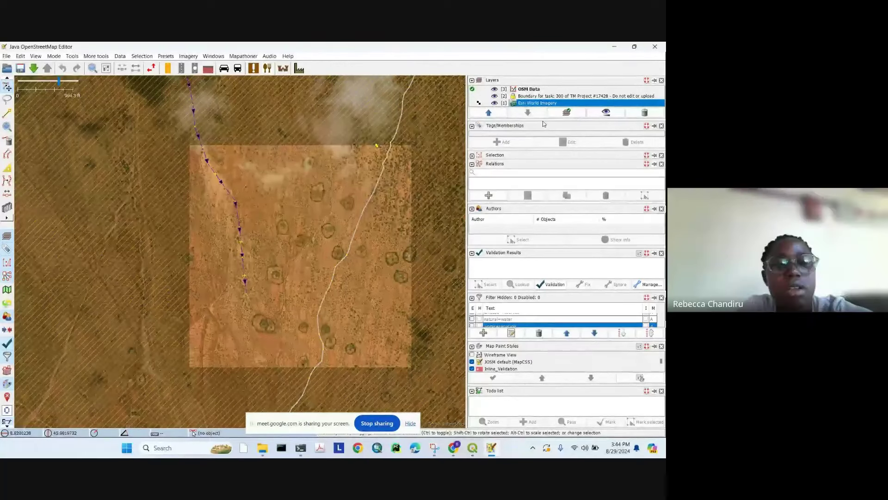
pyautogui.click(607, 113)
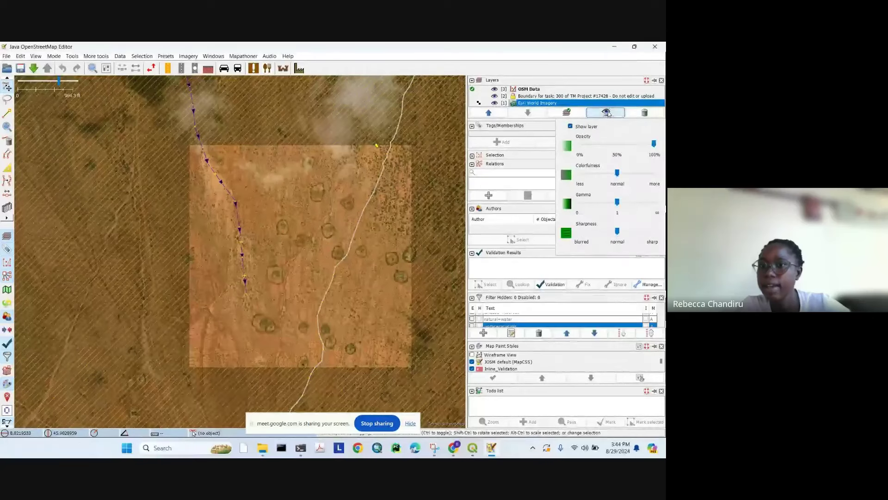
pyautogui.scroll(2, 368, 240)
pyautogui.scroll(-2, 277, 173)
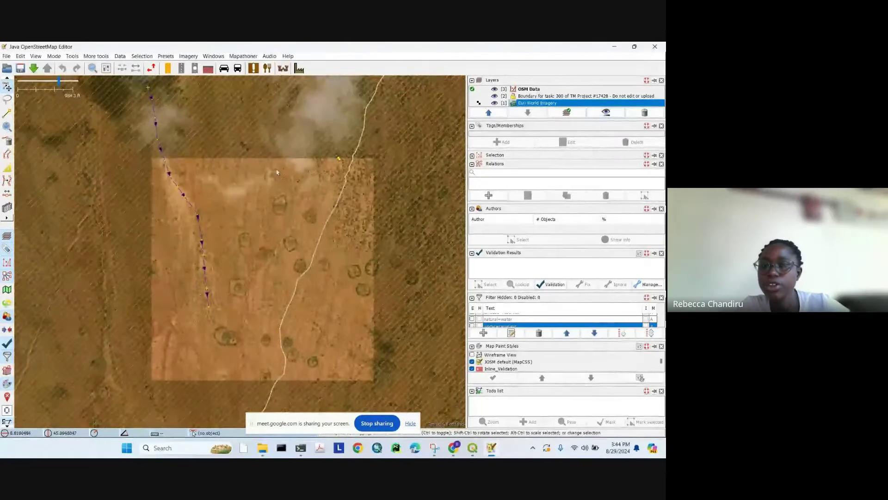
# Raise the Esri World Imagery layer's colorfulness to slightly above normal, with opacity kept at 100%.
pyautogui.scroll(3, 340, 167)
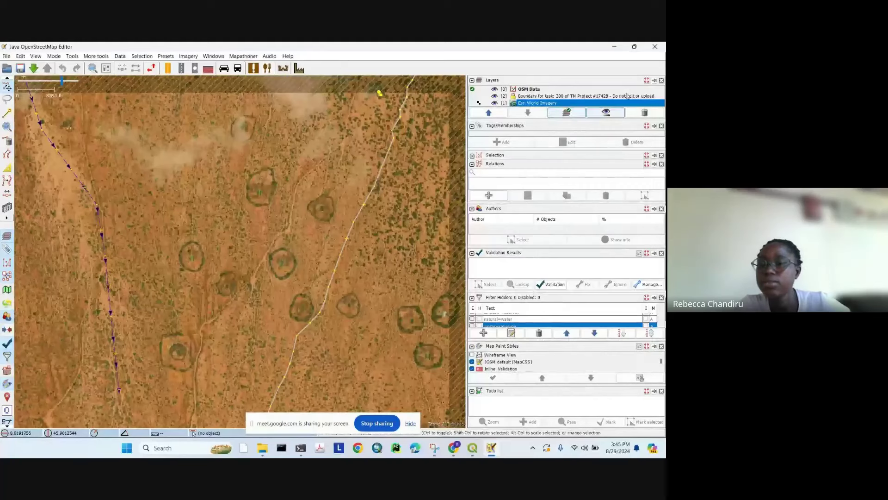
pyautogui.click(606, 114)
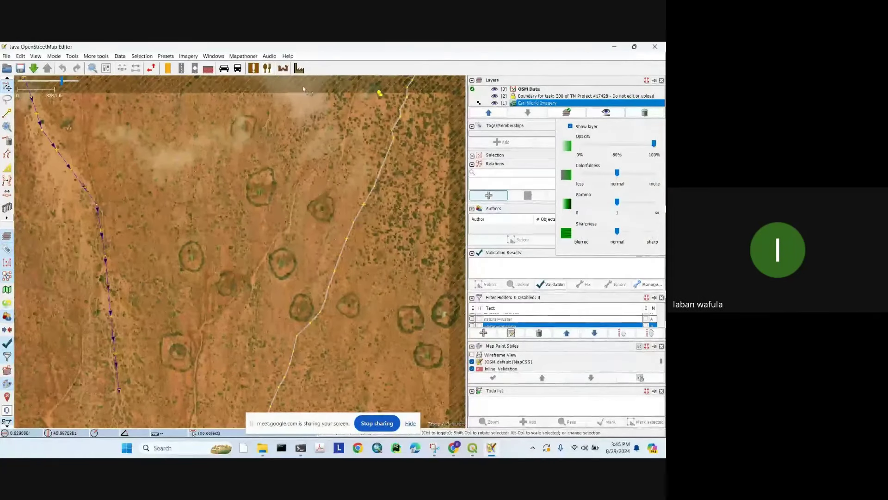
pyautogui.click(657, 147)
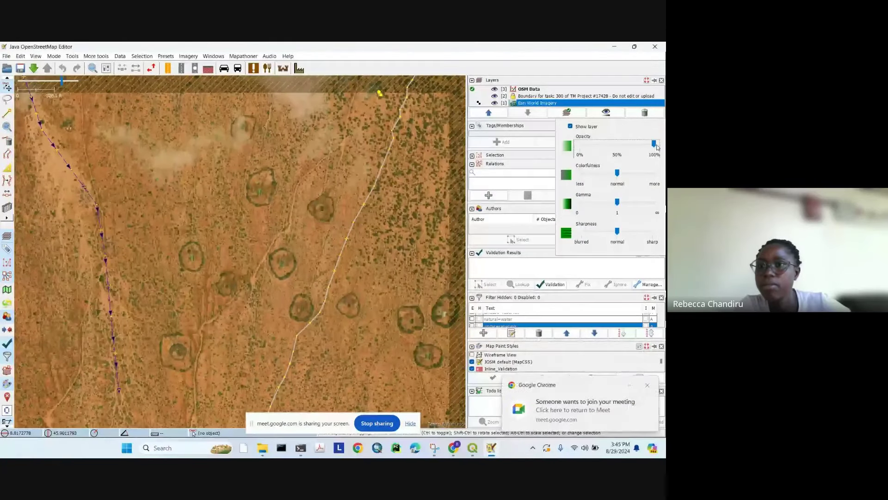
pyautogui.moveTo(654, 144)
pyautogui.mouseDown()
pyautogui.moveTo(580, 146)
pyautogui.moveTo(661, 145)
pyautogui.mouseUp()
pyautogui.moveTo(617, 172); pyautogui.dragTo(660, 174)
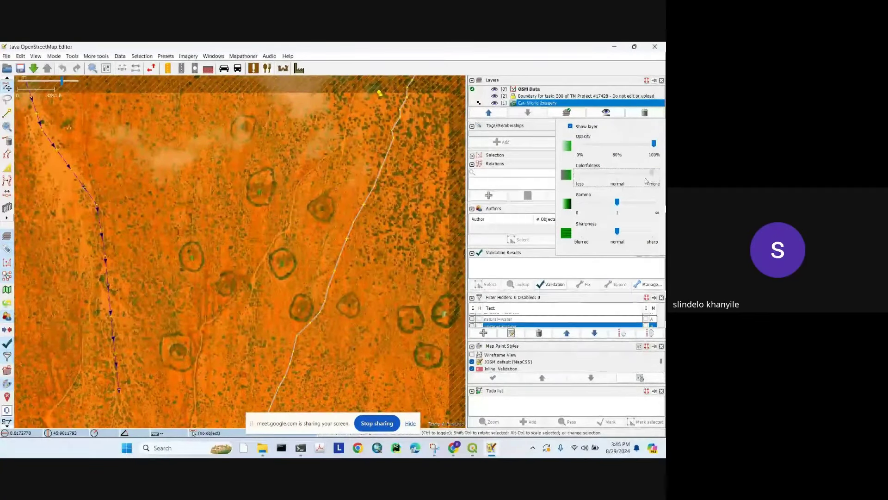
pyautogui.moveTo(647, 182); pyautogui.dragTo(632, 181)
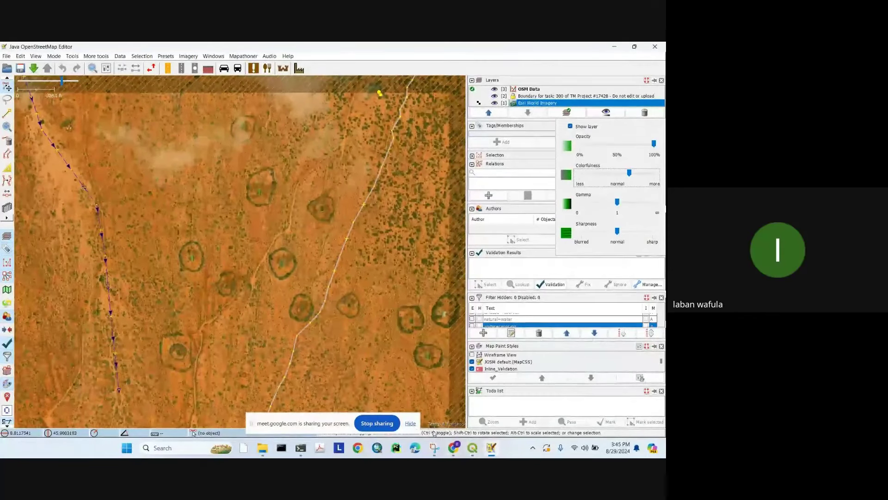
# Hide the screen-sharing notice, switch to the Google Meet call and check the participant list for anyone unmuted.
pyautogui.click(410, 424)
pyautogui.moveTo(453, 448)
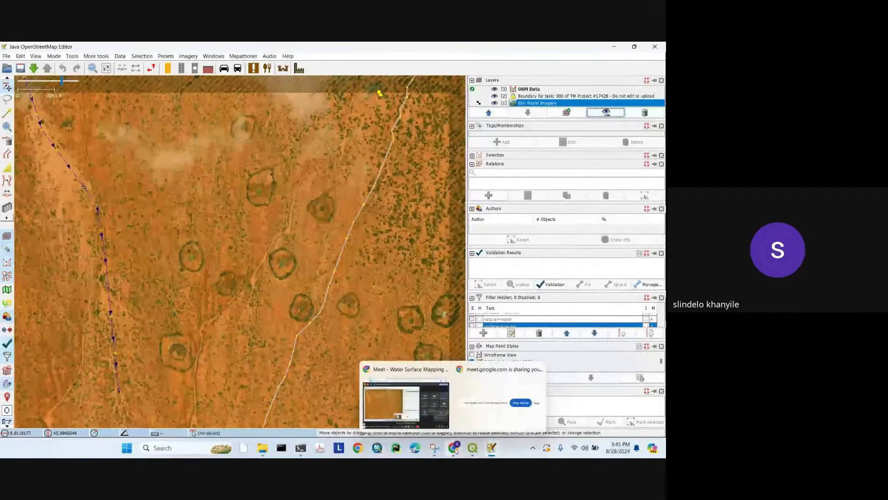
pyautogui.click(418, 409)
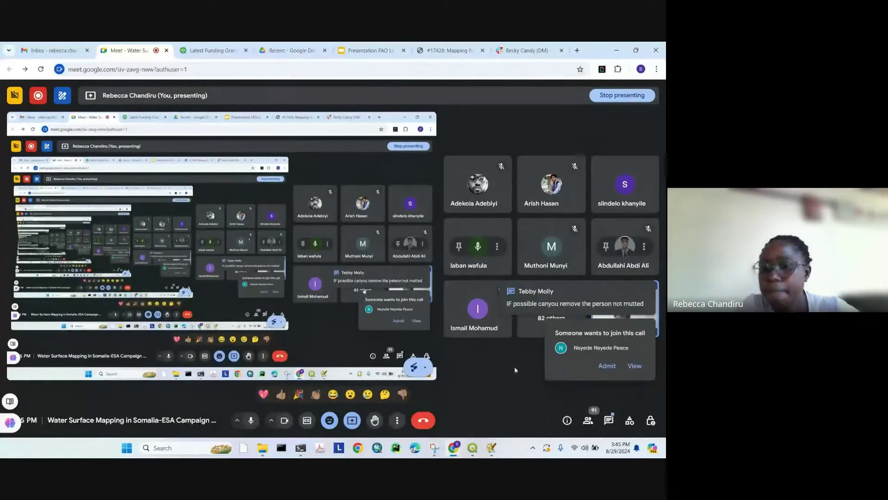
pyautogui.click(589, 420)
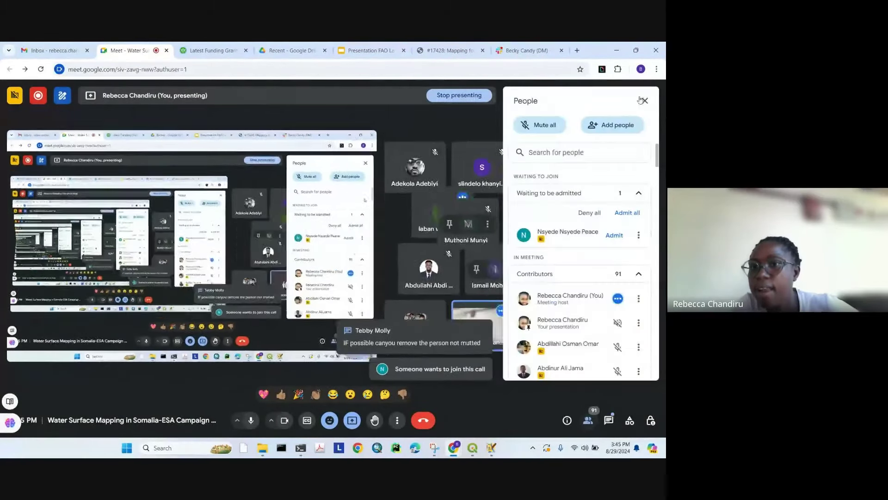
pyautogui.scroll(-5, 643, 291)
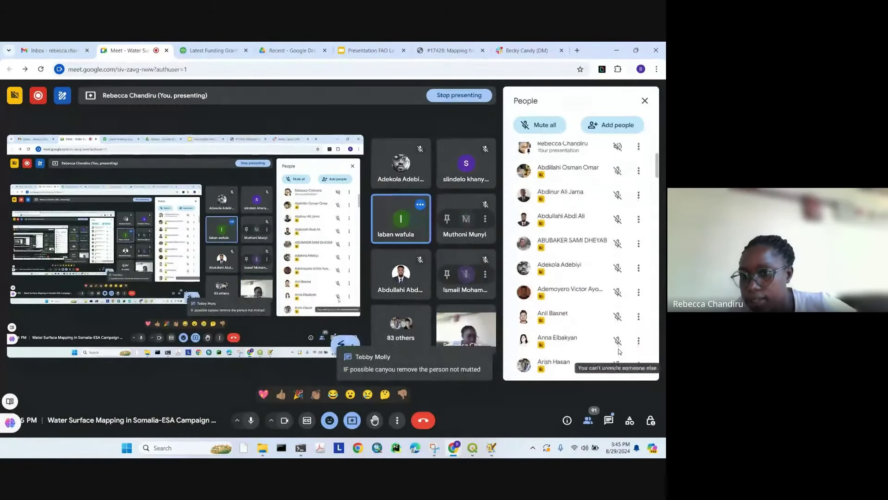
pyautogui.scroll(-5, 641, 283)
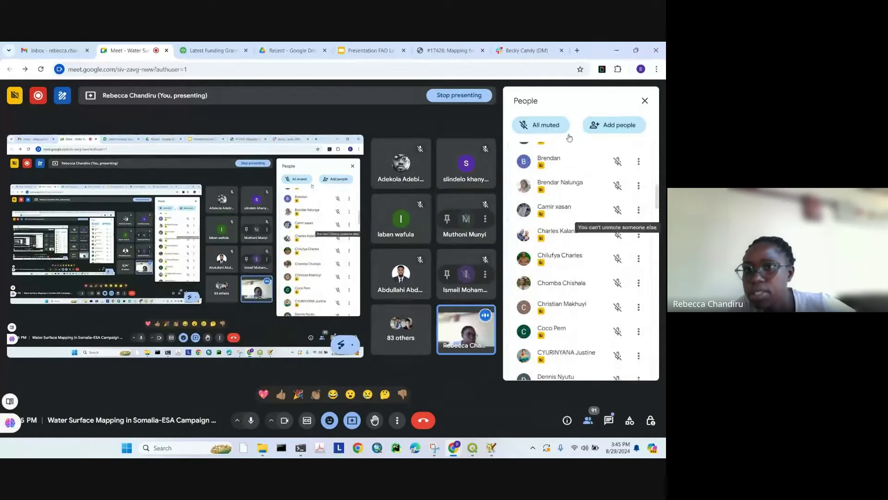
pyautogui.scroll(10, 555, 144)
pyautogui.scroll(3, 553, 146)
# Search the meeting's participant list for the disruptive participant by name, then clear the search.
pyautogui.click(543, 151)
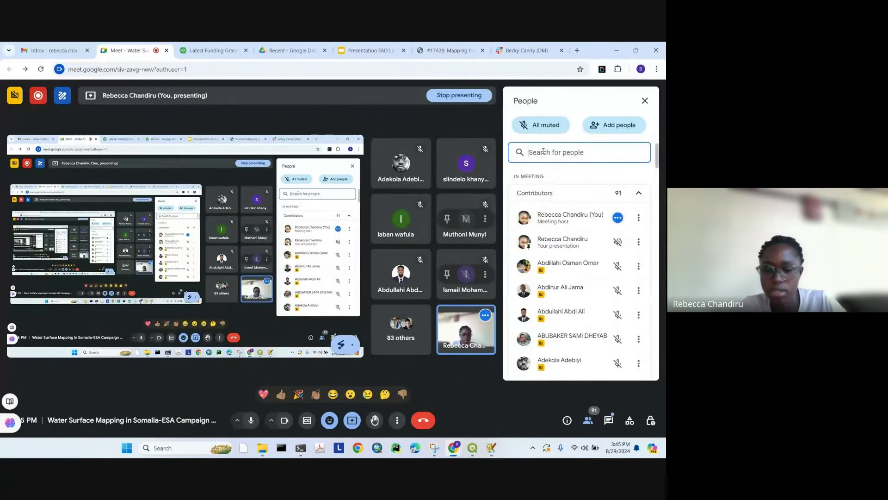
pyautogui.write('la')
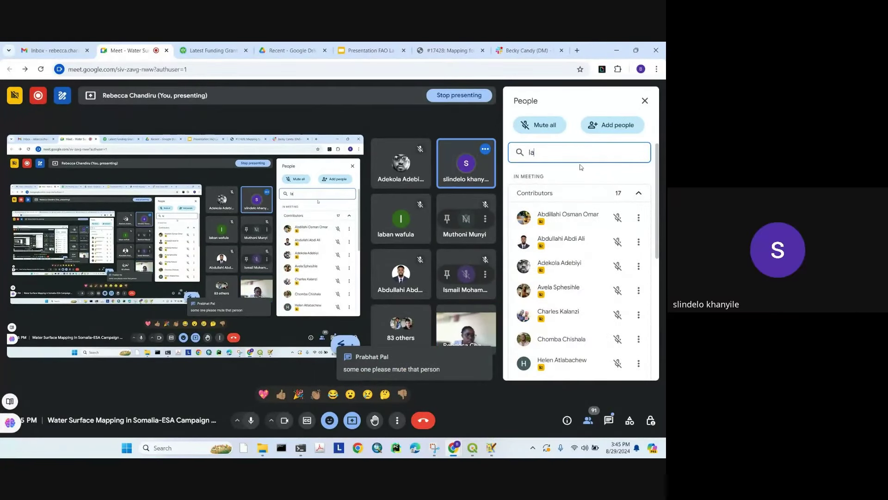
pyautogui.press('BackSpace')
pyautogui.press('BackSpace')
pyautogui.write('w')
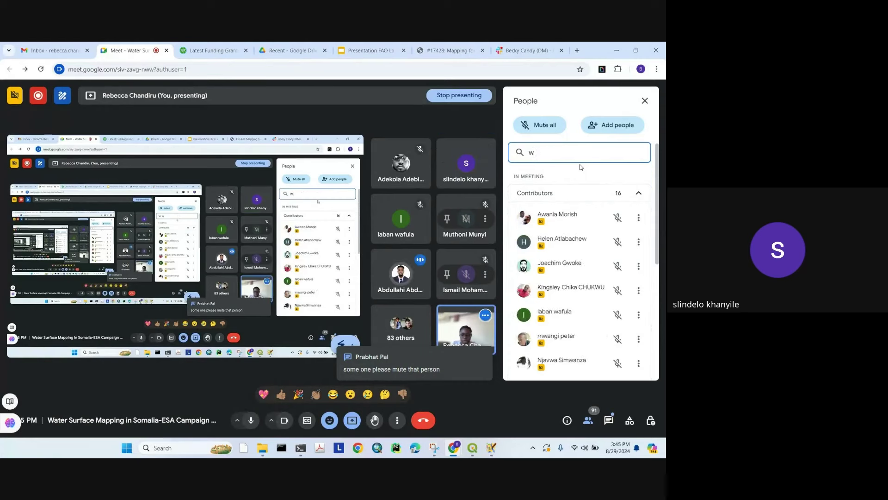
pyautogui.write('af')
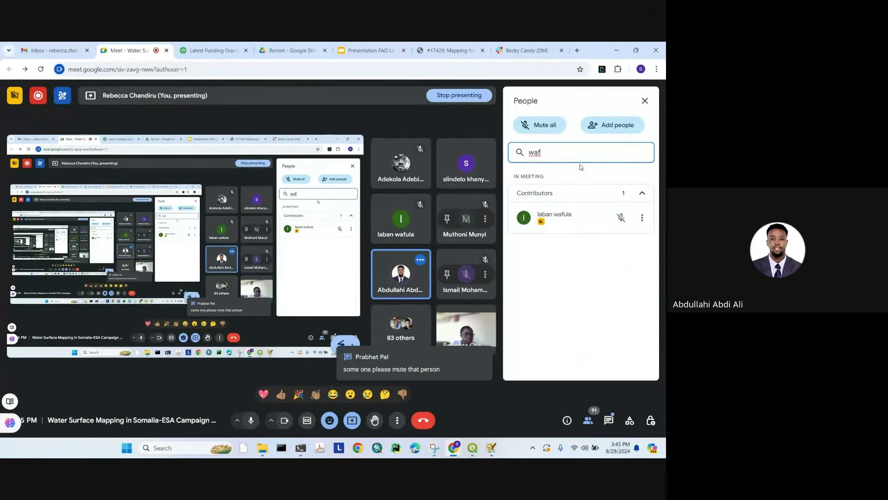
pyautogui.press('BackSpace')
pyautogui.press('BackSpace')
pyautogui.press('BackSpace')
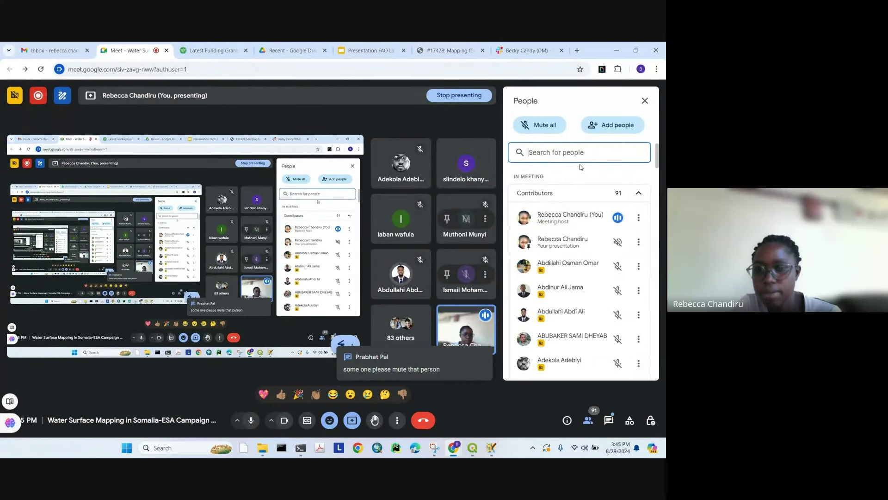
# Switch back to JOSM and set the imagery layer's colorfulness and sharpness slightly above normal, keeping gamma around 1.
pyautogui.click(491, 448)
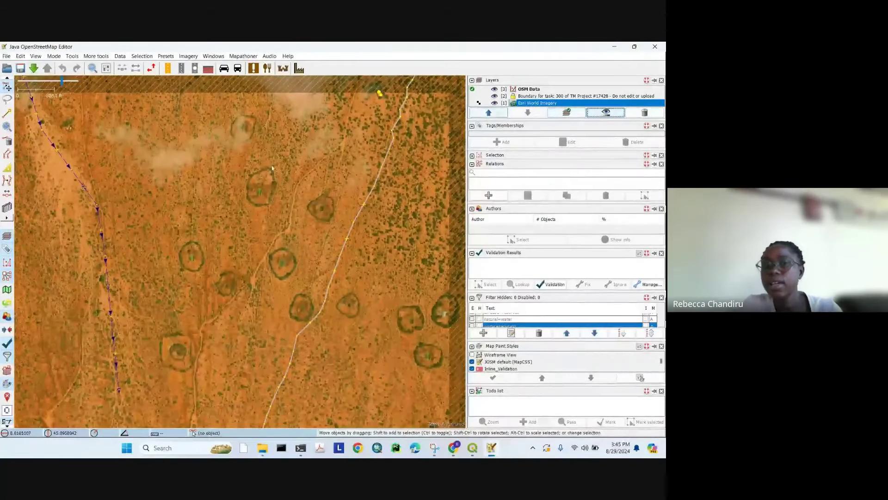
pyautogui.moveTo(298, 184); pyautogui.dragTo(289, 101)
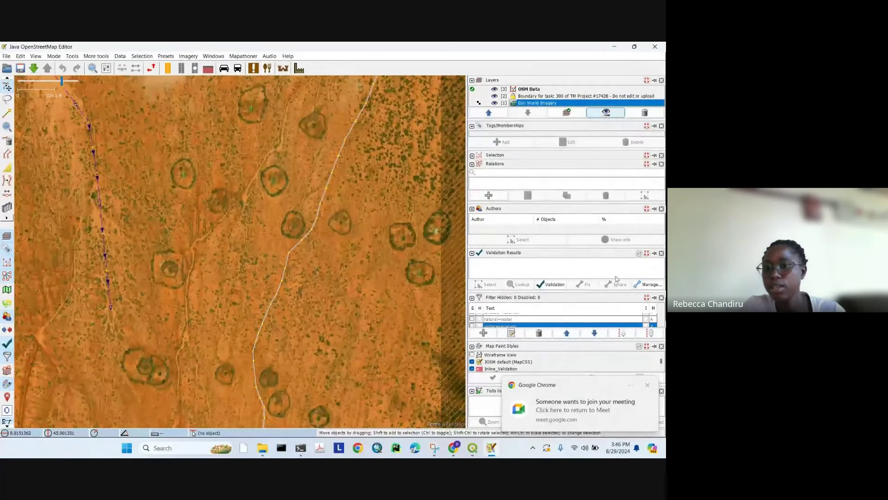
pyautogui.click(606, 112)
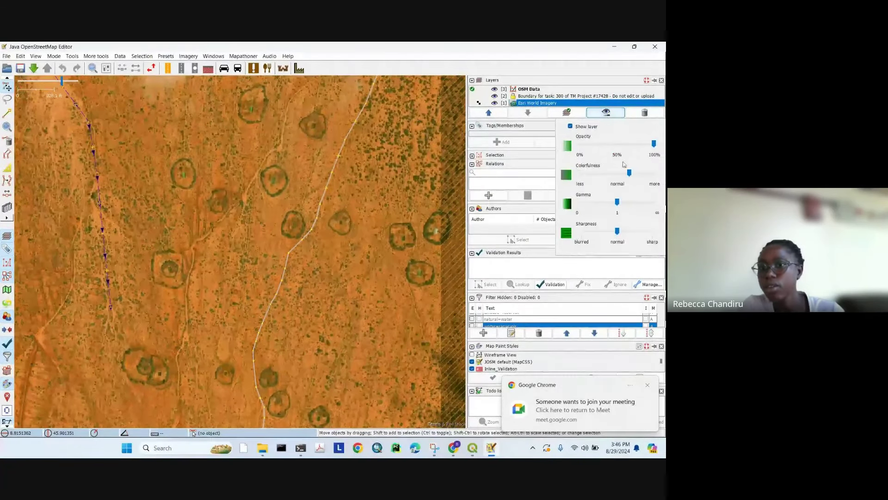
pyautogui.click(631, 174)
pyautogui.moveTo(641, 176); pyautogui.dragTo(641, 173)
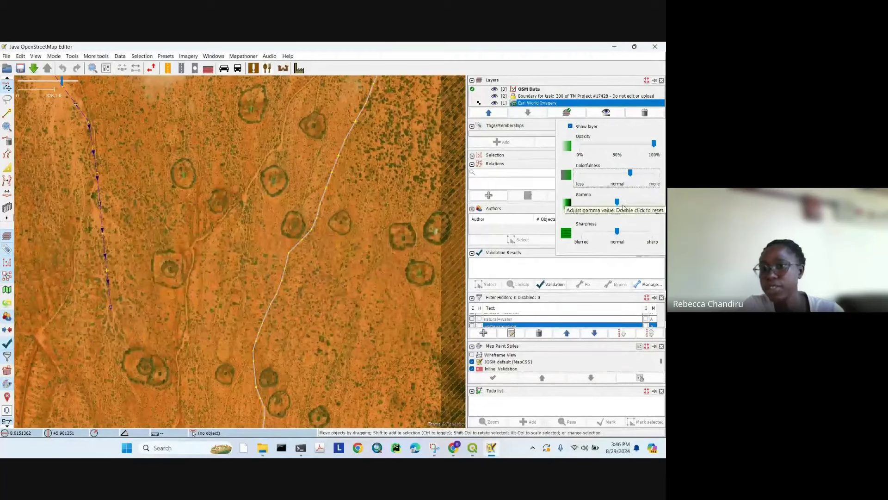
pyautogui.moveTo(617, 202); pyautogui.dragTo(627, 232)
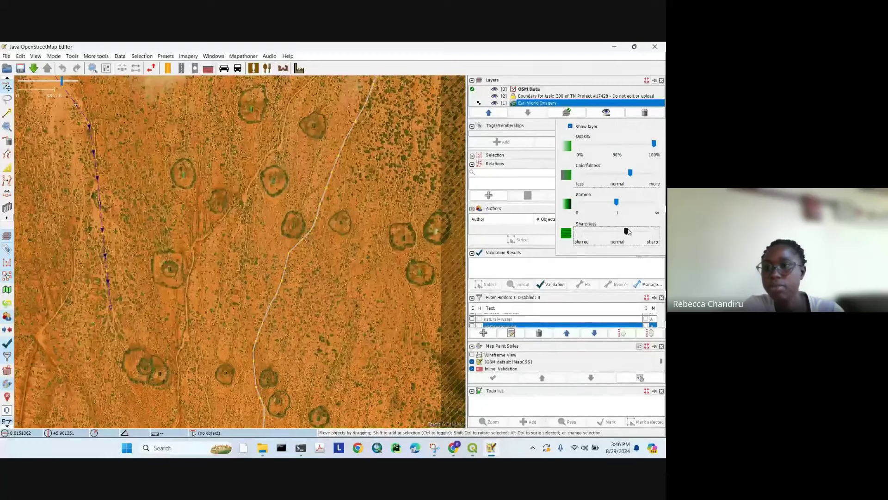
pyautogui.click(380, 199)
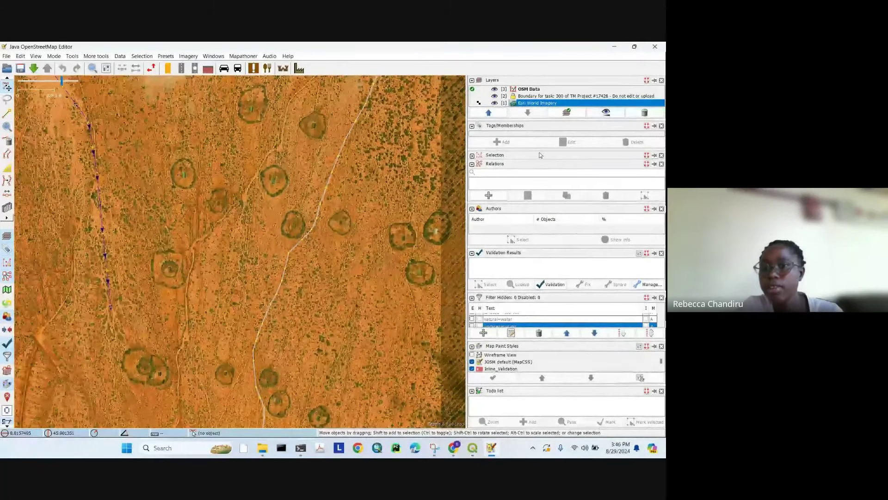
# Select the unclassified highway crossing the task area to inspect its tags and author, and enlarge the Authors and Filter panels.
pyautogui.click(342, 153)
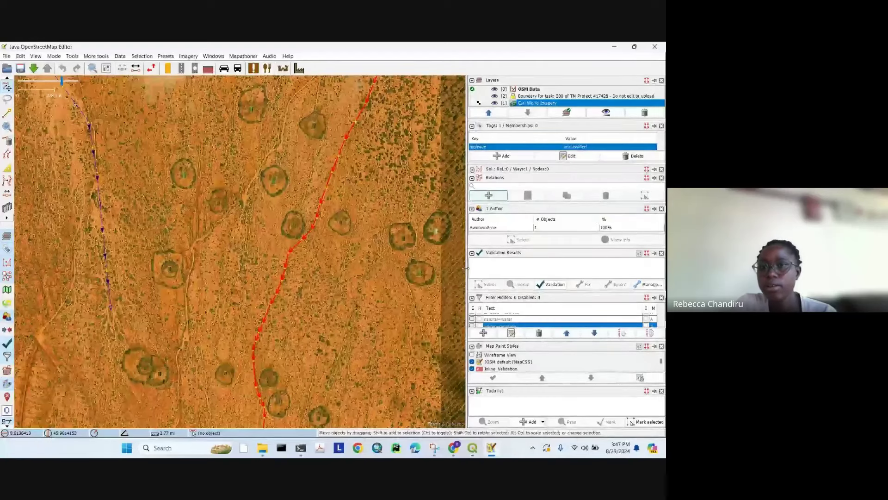
pyautogui.click(379, 191)
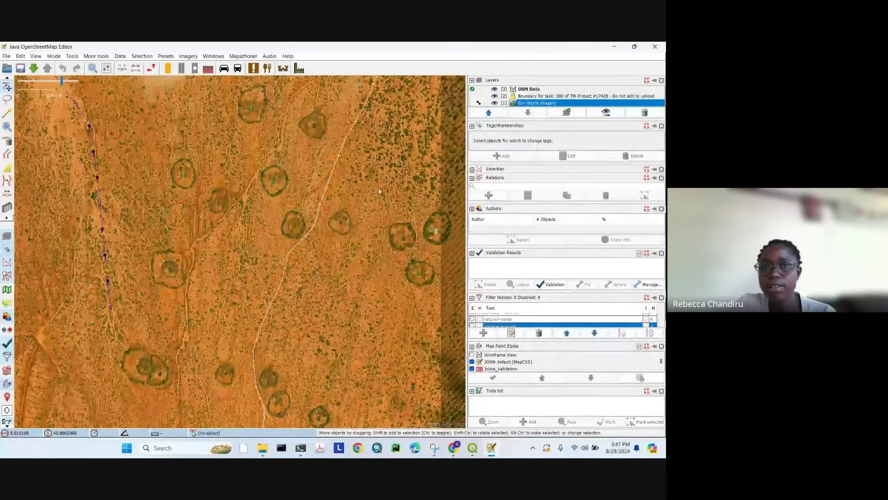
pyautogui.click(340, 164)
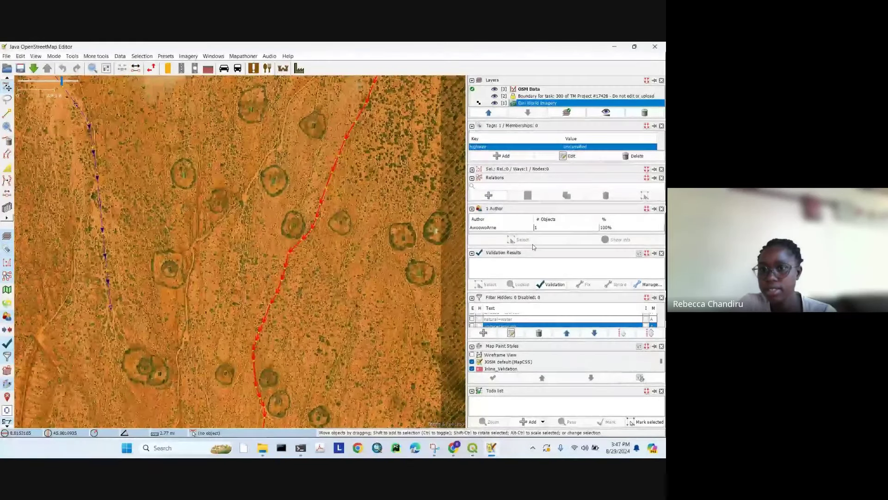
pyautogui.moveTo(533, 246); pyautogui.dragTo(529, 253)
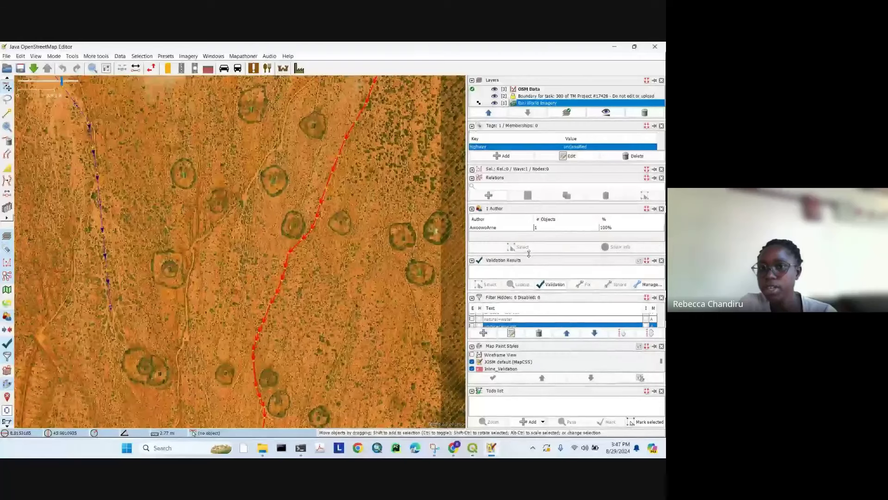
pyautogui.moveTo(400, 102); pyautogui.dragTo(311, 209)
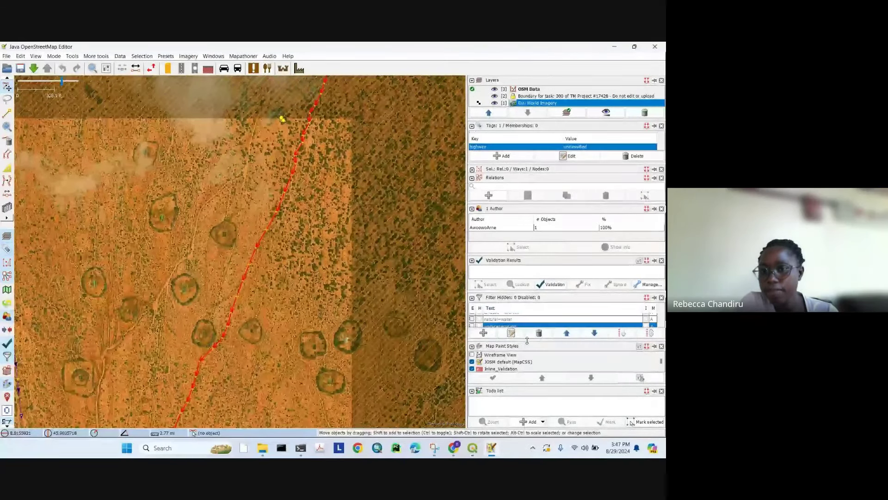
pyautogui.moveTo(527, 341); pyautogui.dragTo(527, 347)
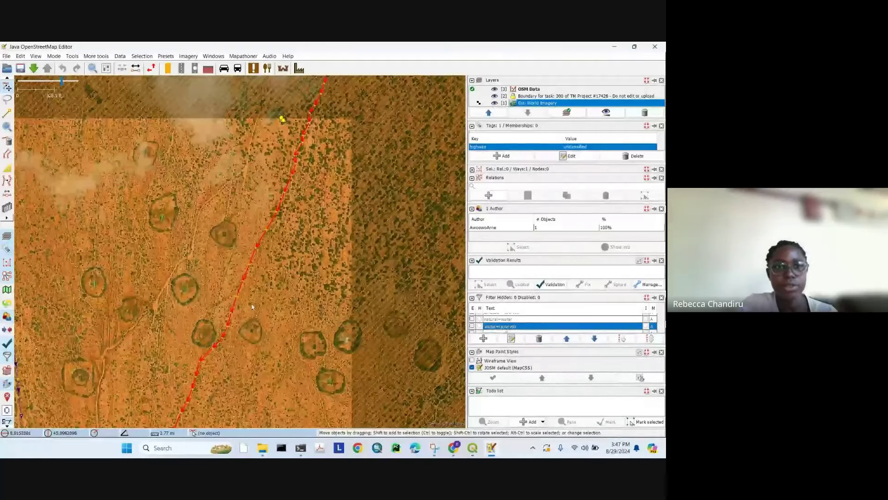
# Activate the building drawing tool to show it, and switch to the node and way drawing tool.
pyautogui.moveTo(257, 307); pyautogui.dragTo(321, 280)
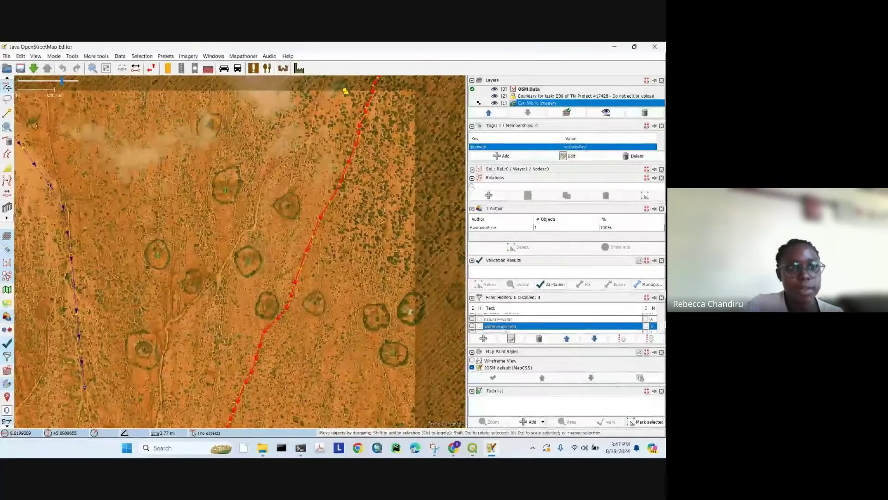
pyautogui.click(7, 207)
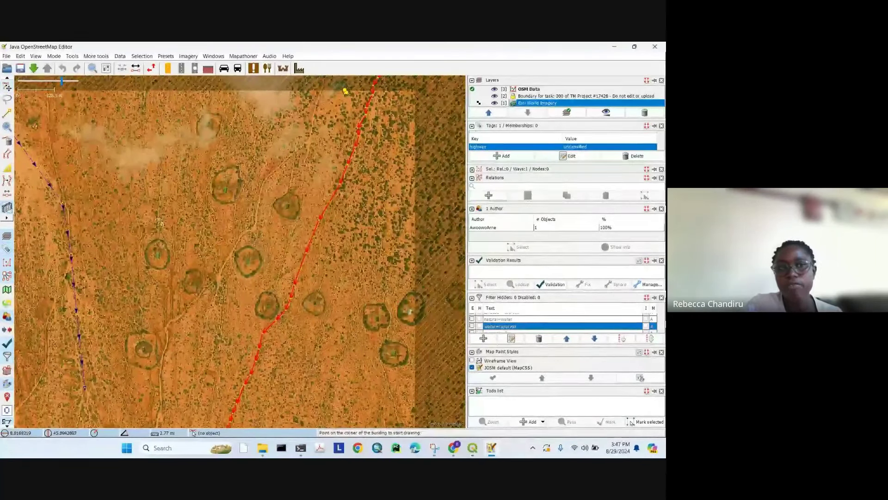
pyautogui.moveTo(236, 186); pyautogui.dragTo(329, 160)
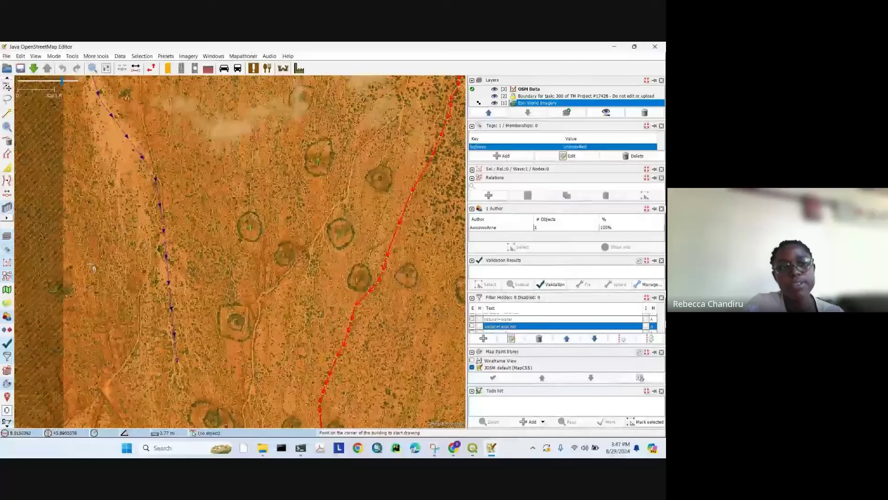
pyautogui.click(7, 114)
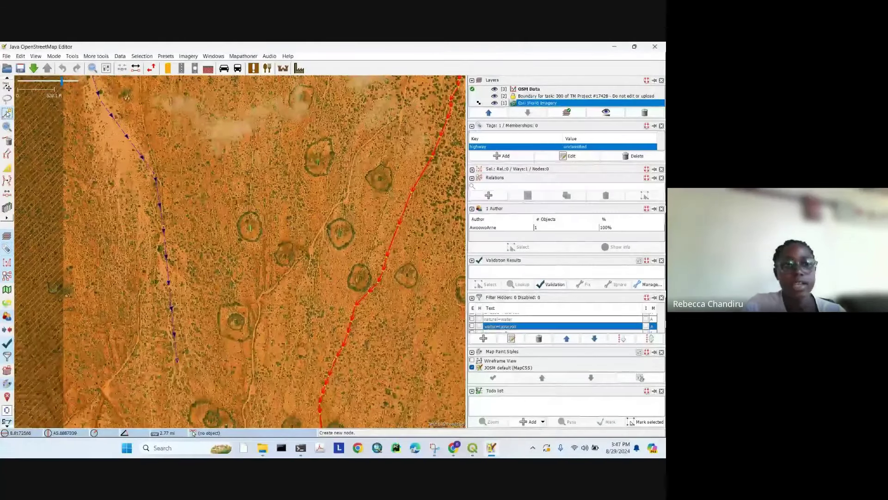
# Examine the circular enclosures on both sides of the unclassified highway in the imagery for possible water surfaces.
pyautogui.moveTo(250, 271); pyautogui.dragTo(238, 204)
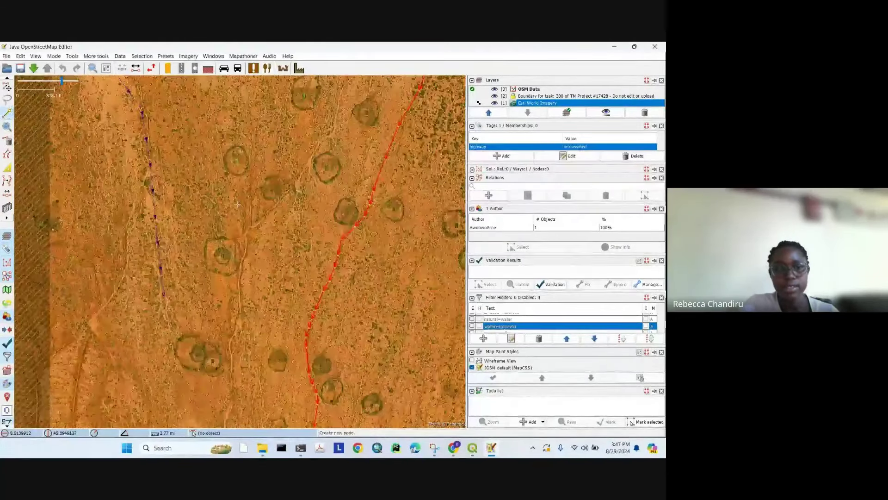
pyautogui.scroll(3, 241, 213)
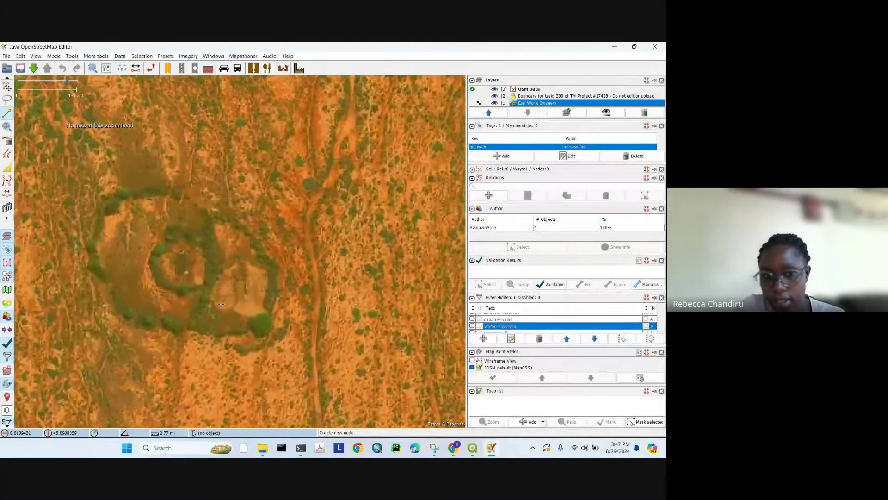
pyautogui.press('3')
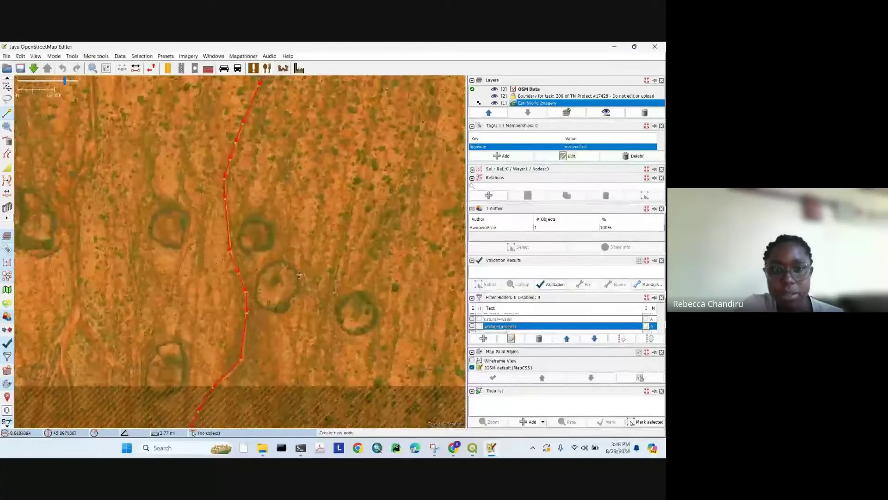
pyautogui.hotkey('ctrl', 'Up')
pyautogui.hotkey('ctrl', 'Up')
pyautogui.hotkey('ctrl', 'Up')
pyautogui.hotkey('ctrl', 'Up')
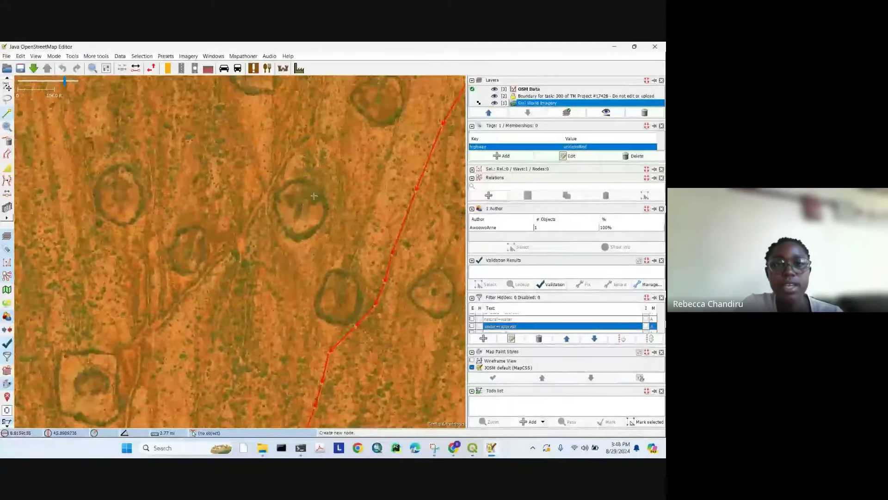
pyautogui.scroll(2, 314, 196)
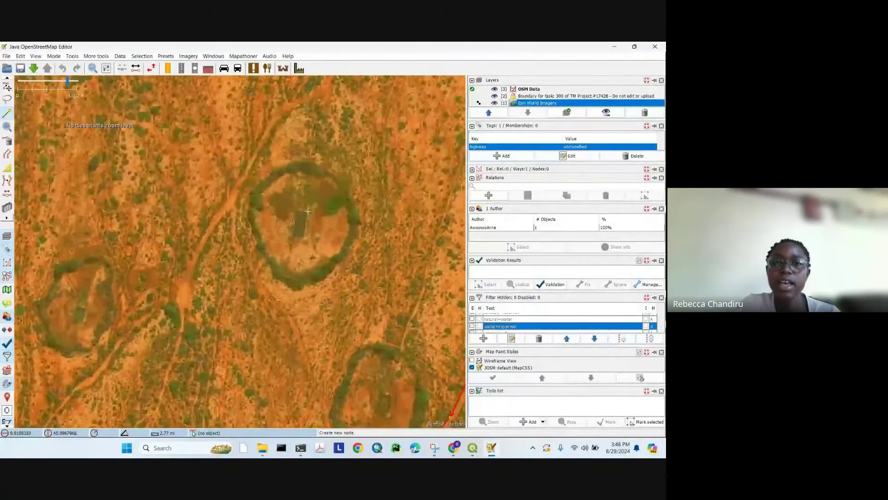
pyautogui.scroll(-3, 314, 225)
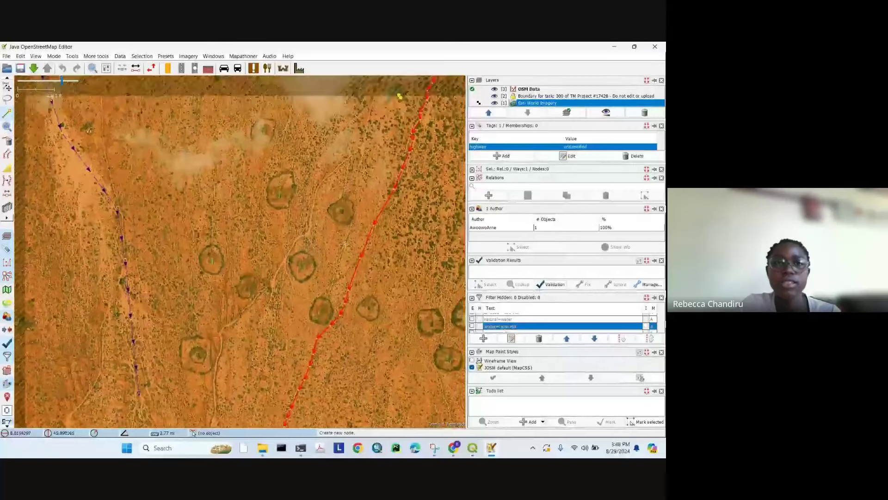
# Inspect the small rectangular structures inside the enclosures up to the task's eastern boundary, and the ground west of the highway.
pyautogui.scroll(5, 273, 242)
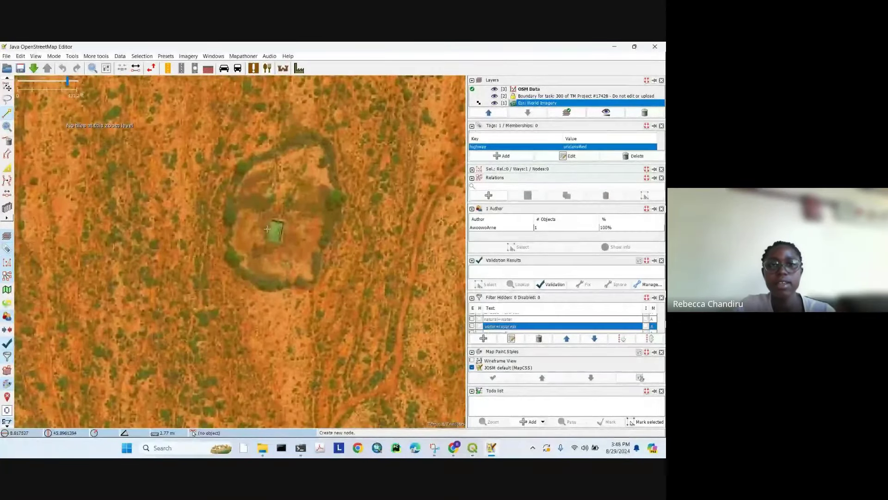
pyautogui.scroll(-2, 307, 189)
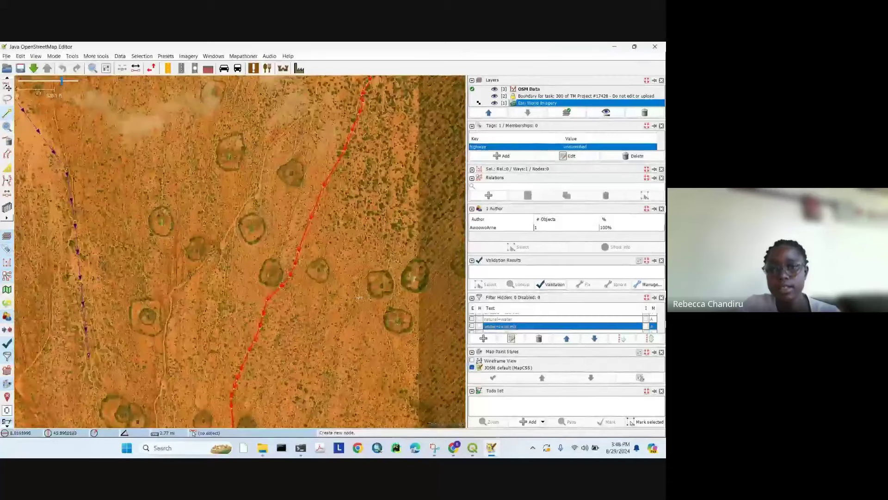
pyautogui.scroll(5, 359, 298)
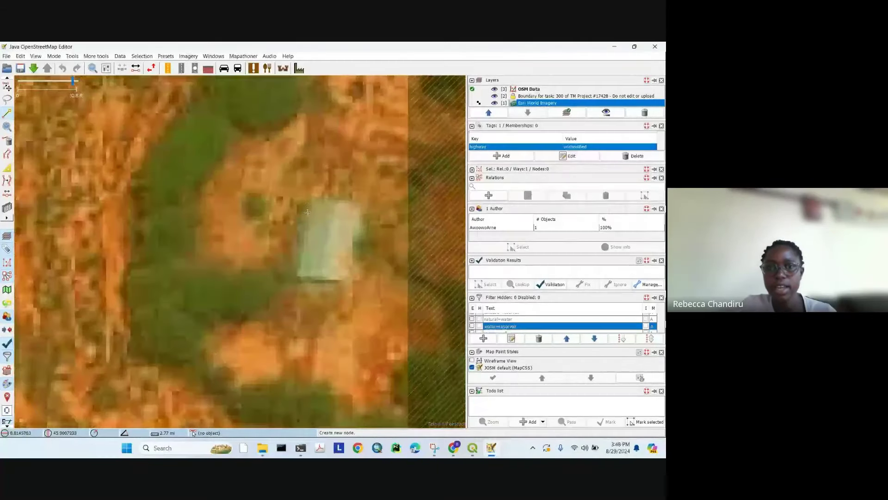
pyautogui.scroll(-2, 319, 217)
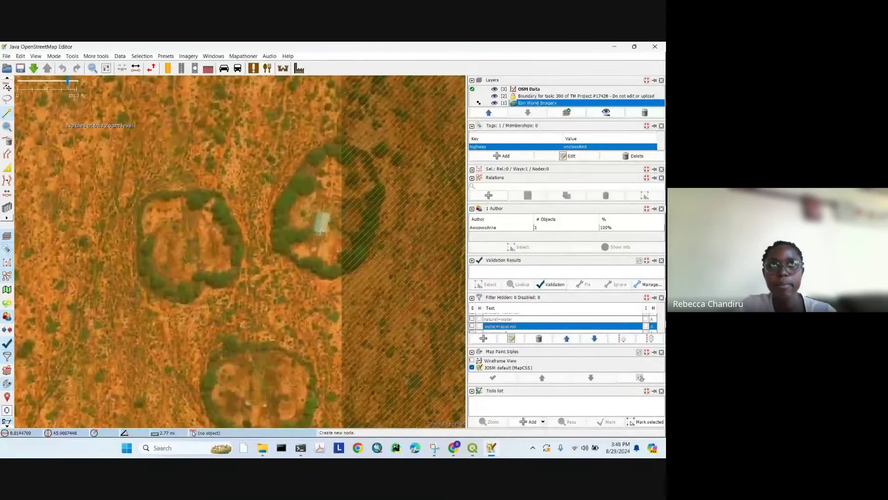
pyautogui.scroll(-2, 319, 232)
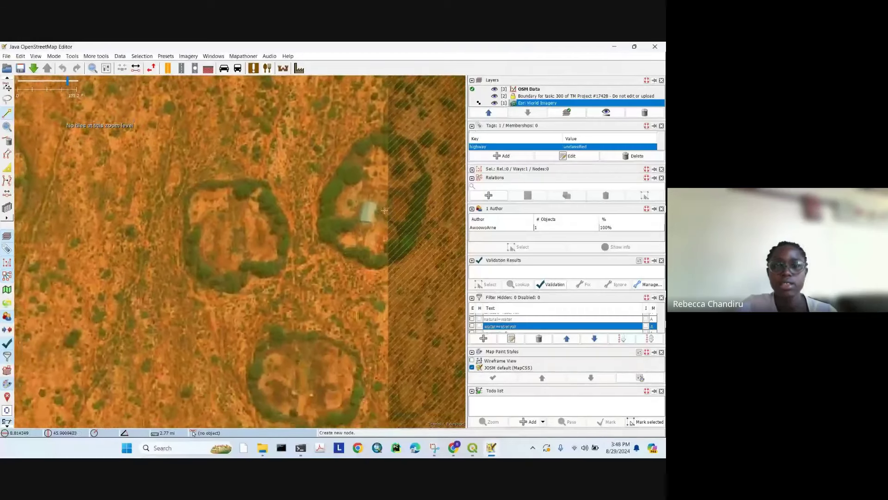
pyautogui.moveTo(199, 222); pyautogui.dragTo(340, 227)
pyautogui.moveTo(139, 278); pyautogui.dragTo(268, 277)
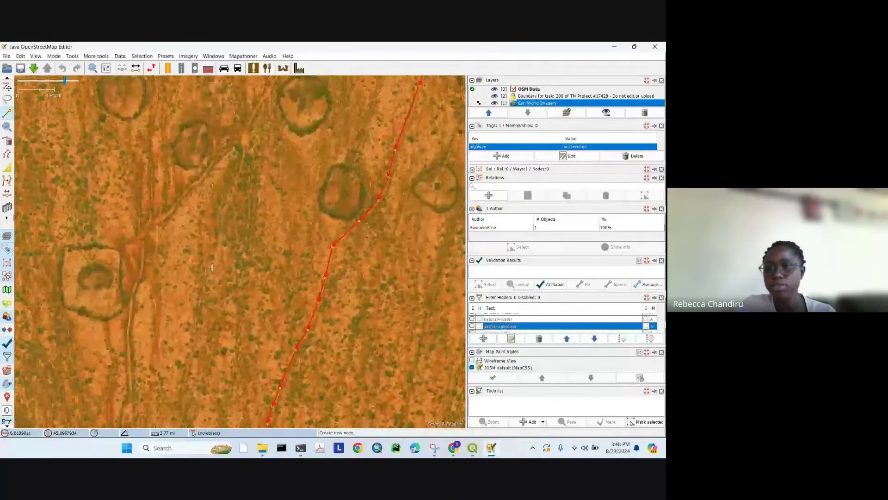
pyautogui.moveTo(219, 300); pyautogui.dragTo(252, 244)
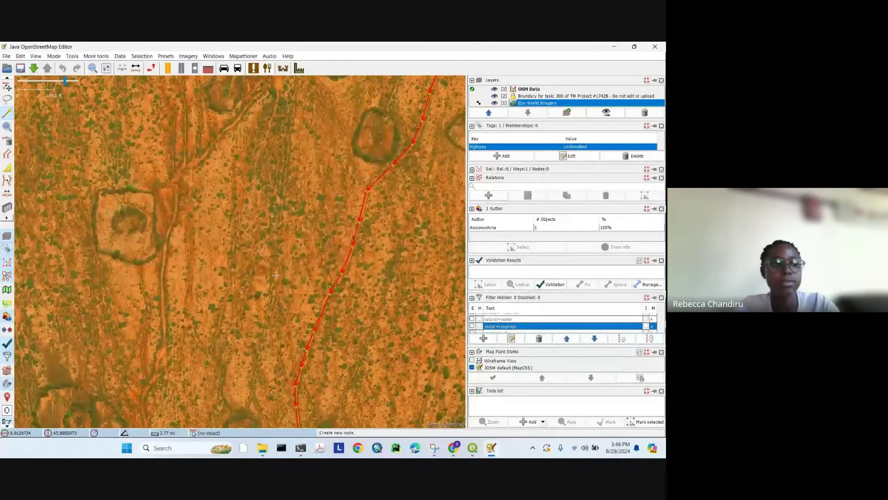